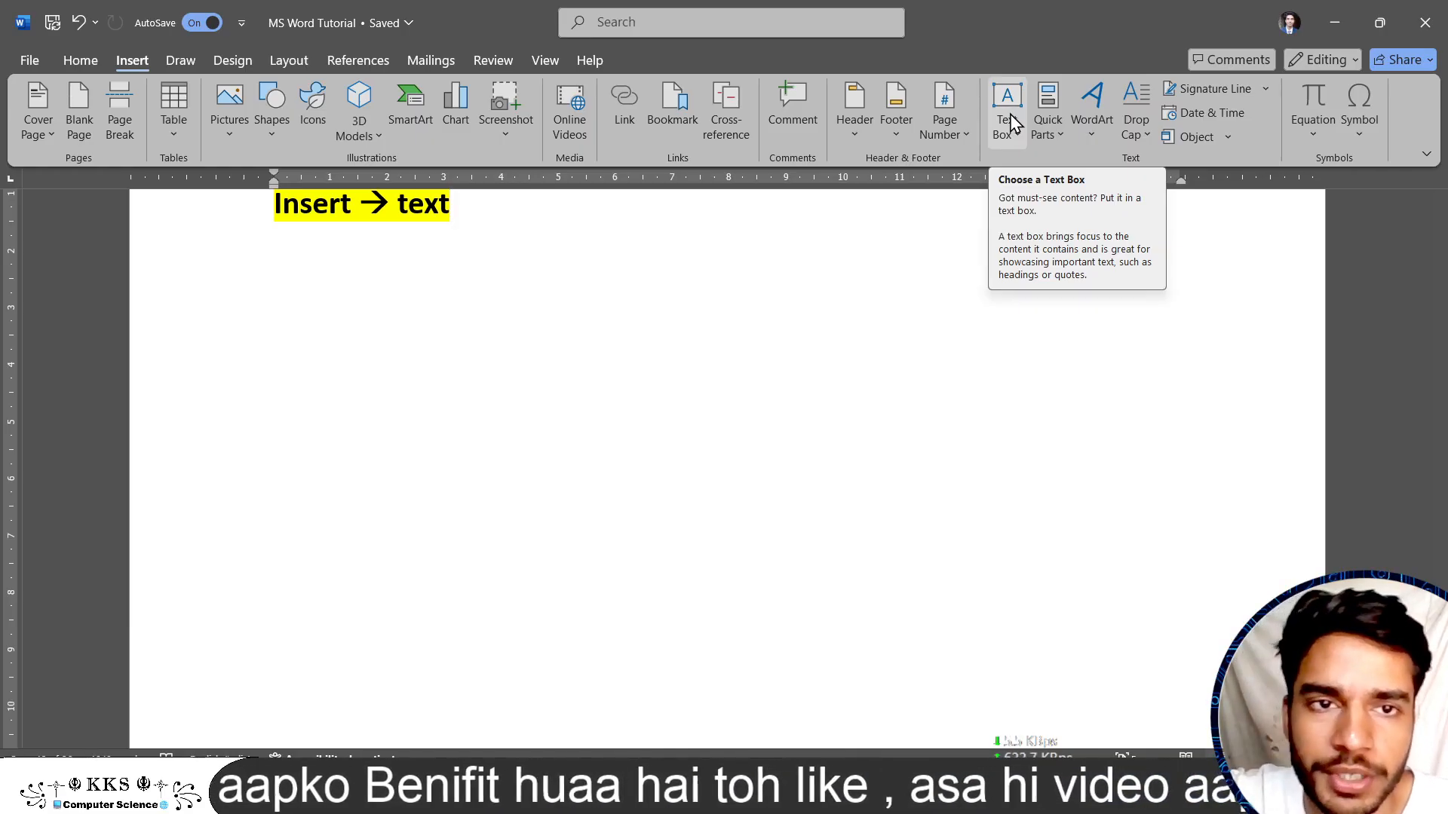
Step: Insert an Austin Sidebar text box and replace its title placeholder with "kks"
{"action": "left_click", "coordinate": [1005, 108]}
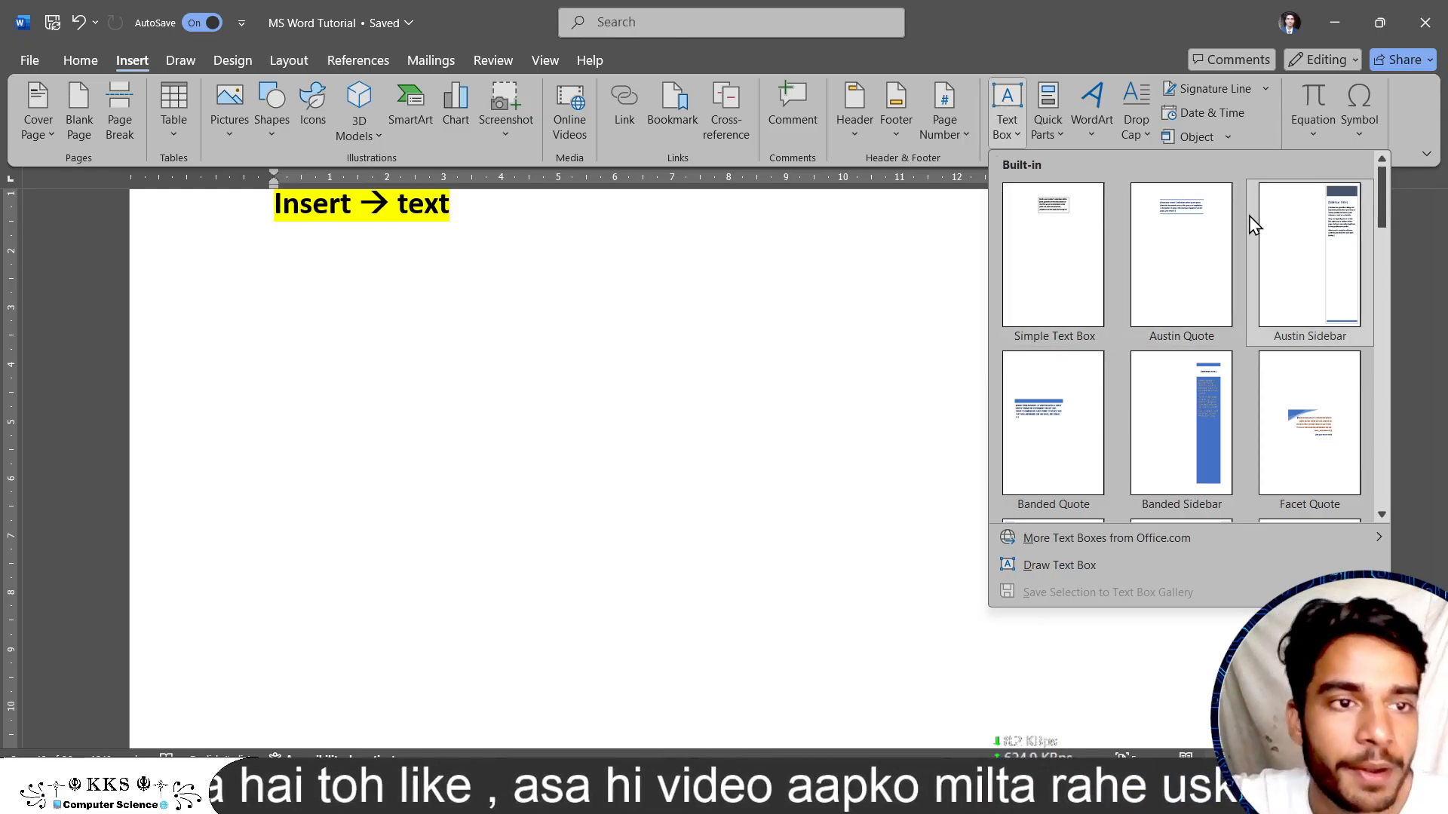
{"action": "left_click", "coordinate": [1346, 224]}
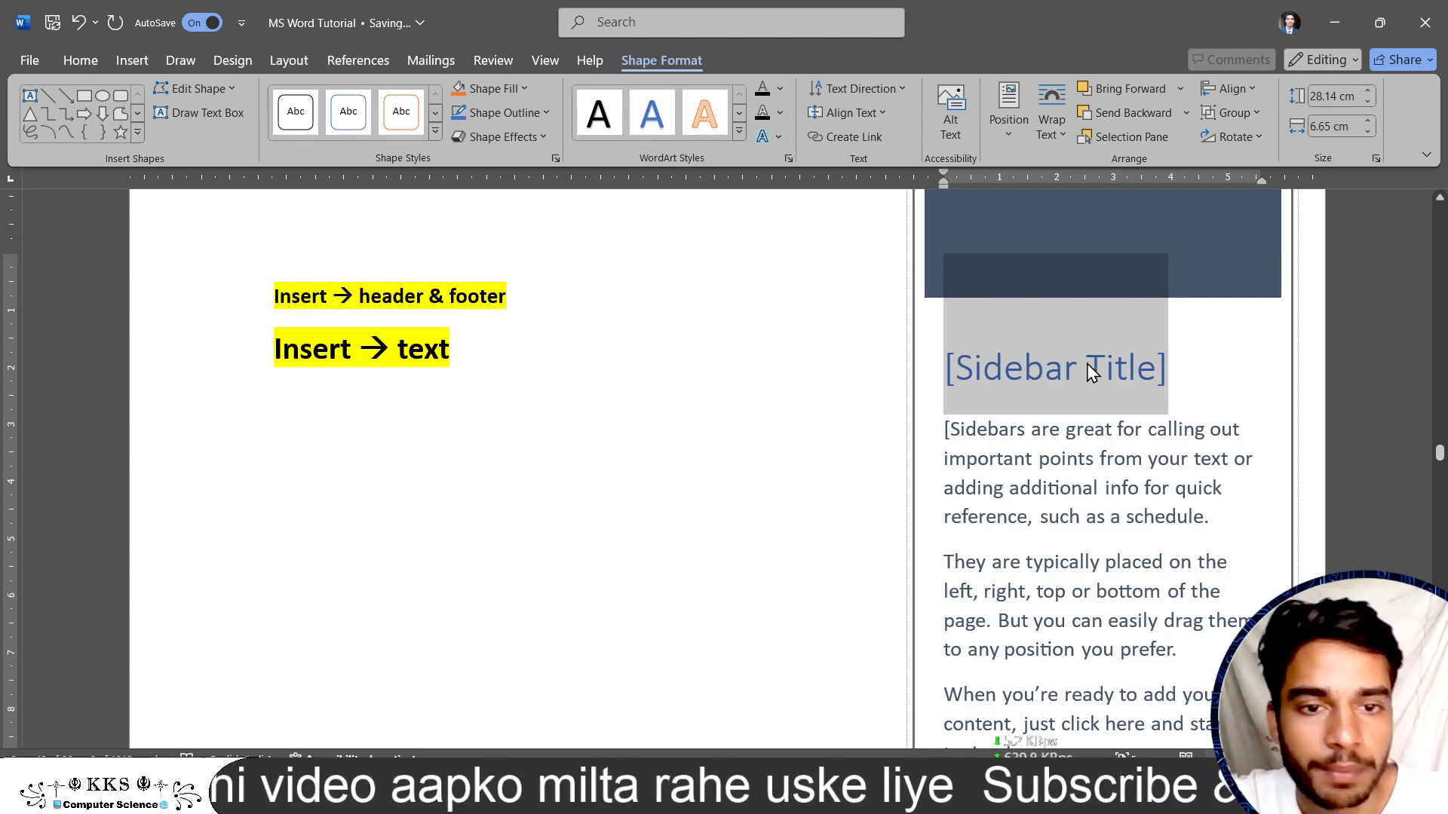
{"action": "type", "text": "kks"}
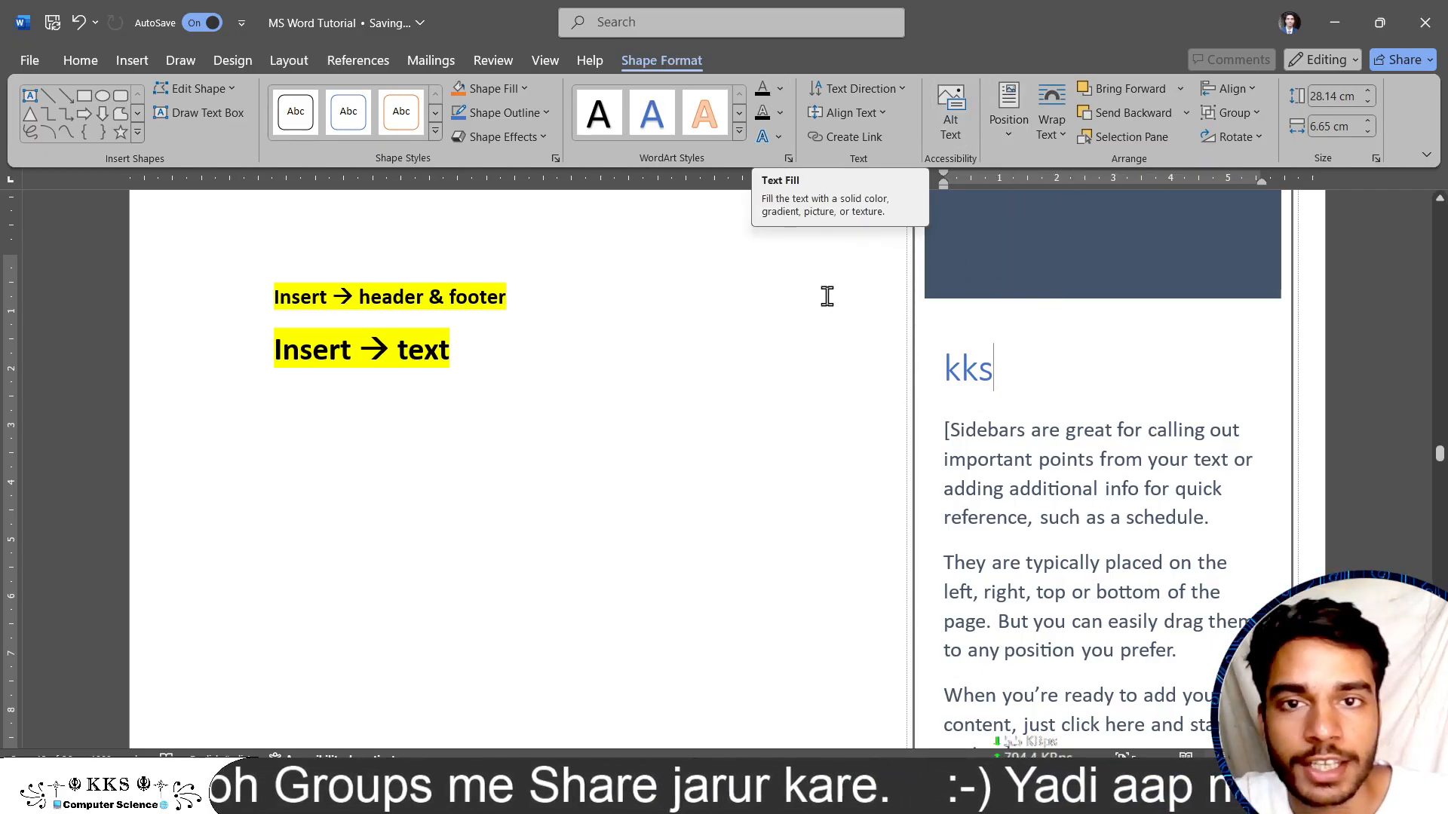
Step: Undo the sidebar title text and the insertion of the Austin Sidebar text box
{"action": "left_click", "coordinate": [125, 60]}
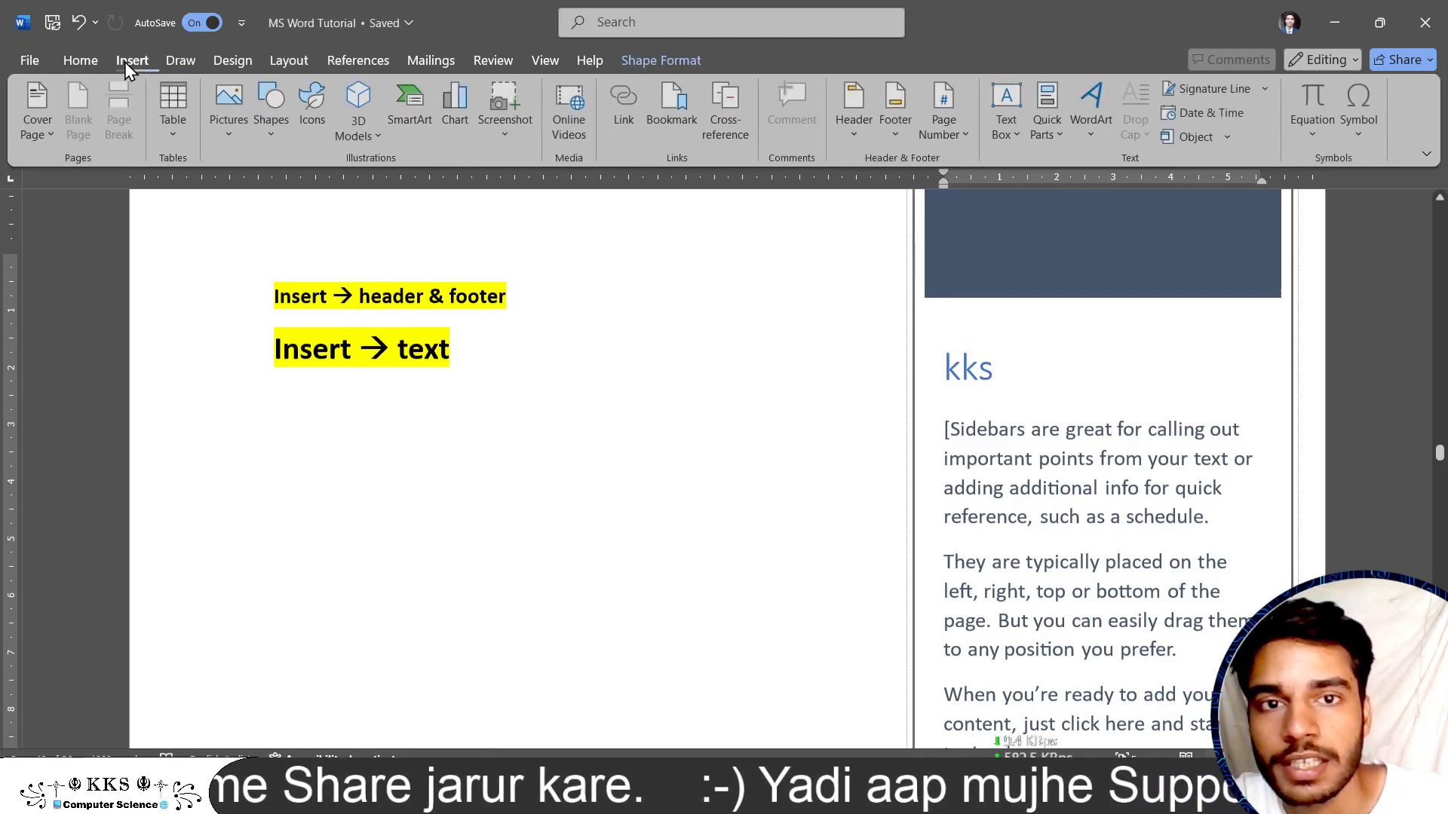
{"action": "left_click", "coordinate": [1005, 113]}
{"action": "left_click", "coordinate": [1037, 396]}
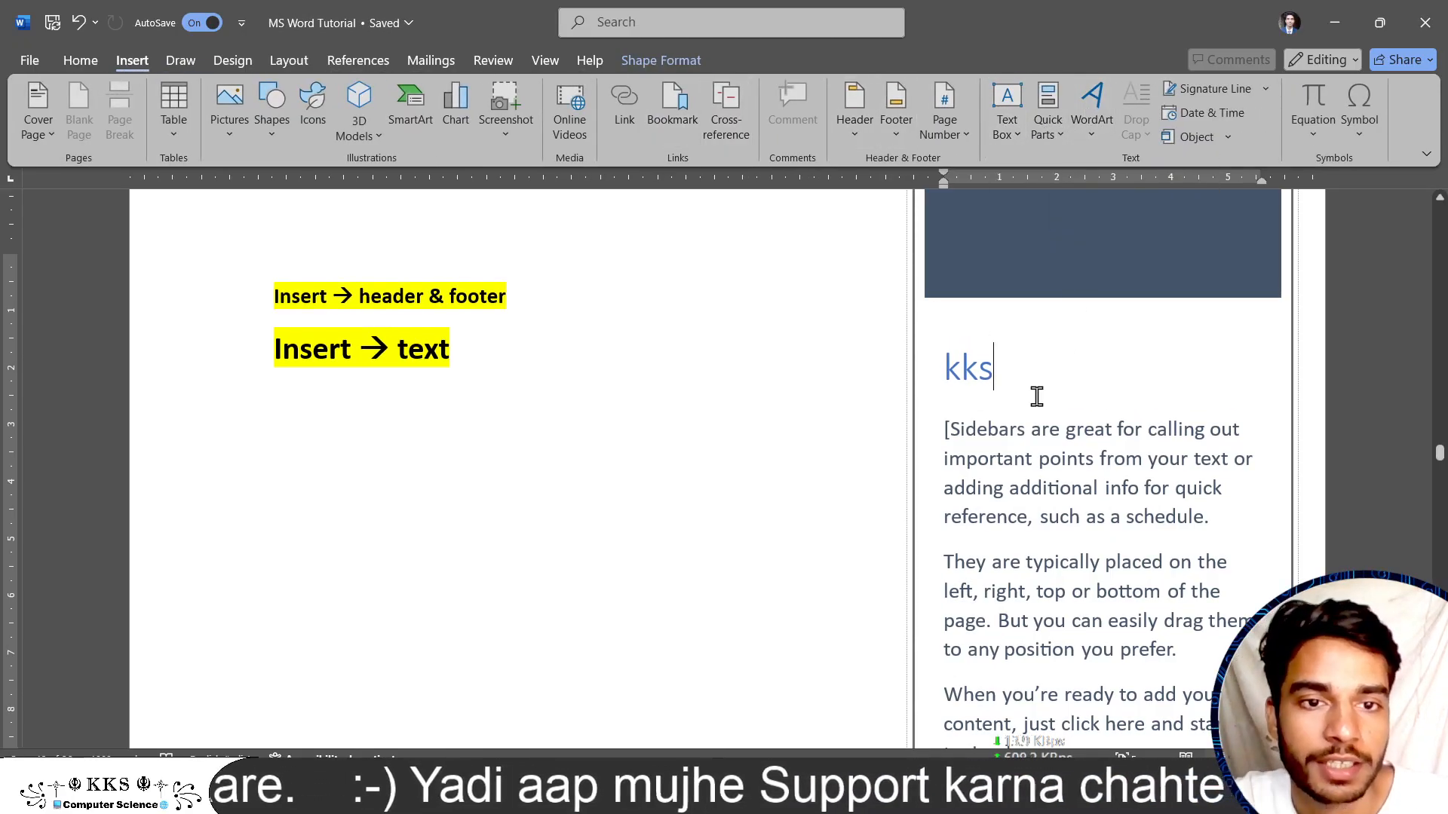
{"action": "key", "text": "ctrl+z"}
{"action": "key", "text": "ctrl+z"}
{"action": "key", "text": "ctrl+z"}
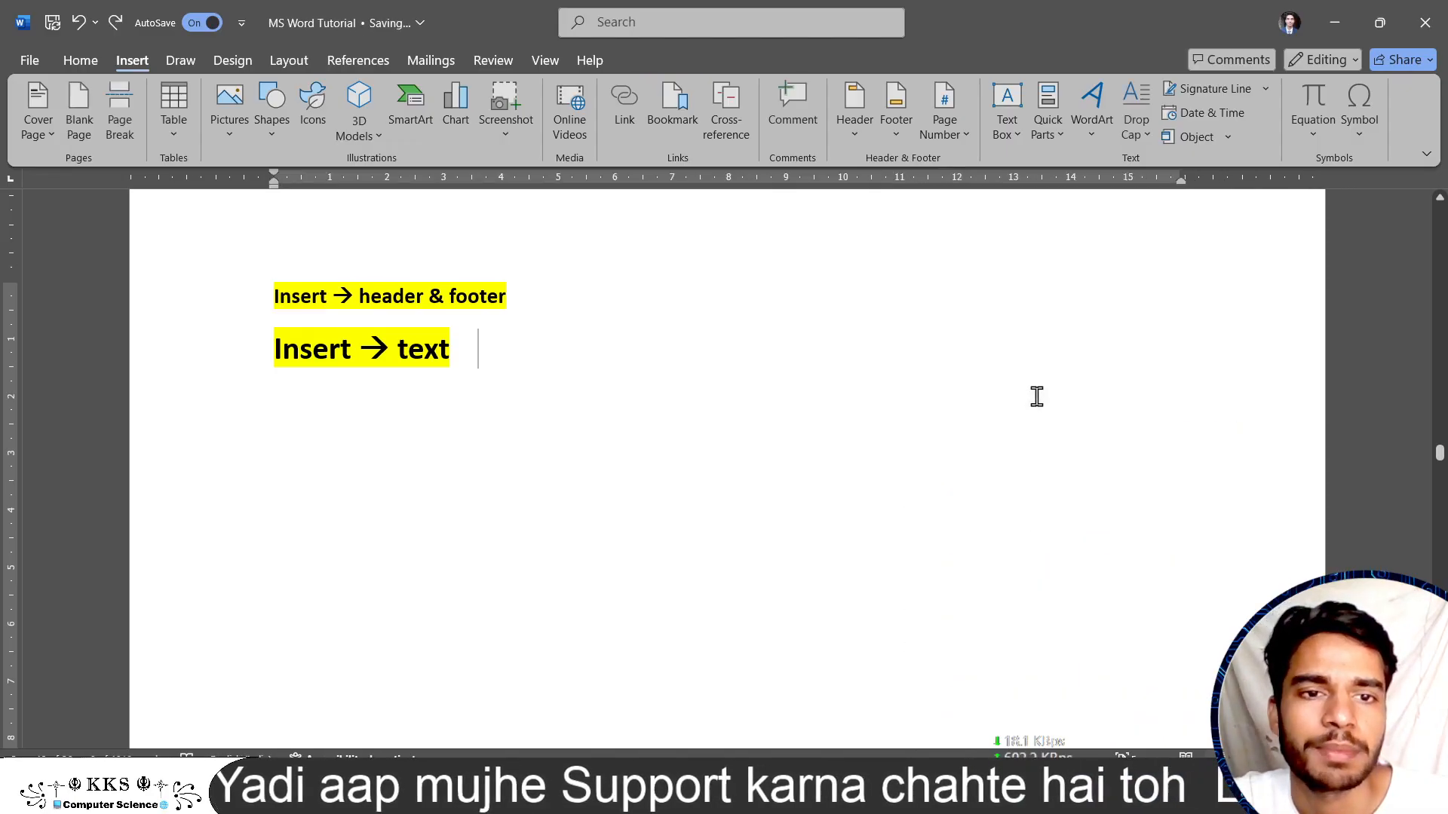
Step: Insert a Facet Quote text box and replace its quote placeholder with "KKS"
{"action": "left_click", "coordinate": [1007, 136]}
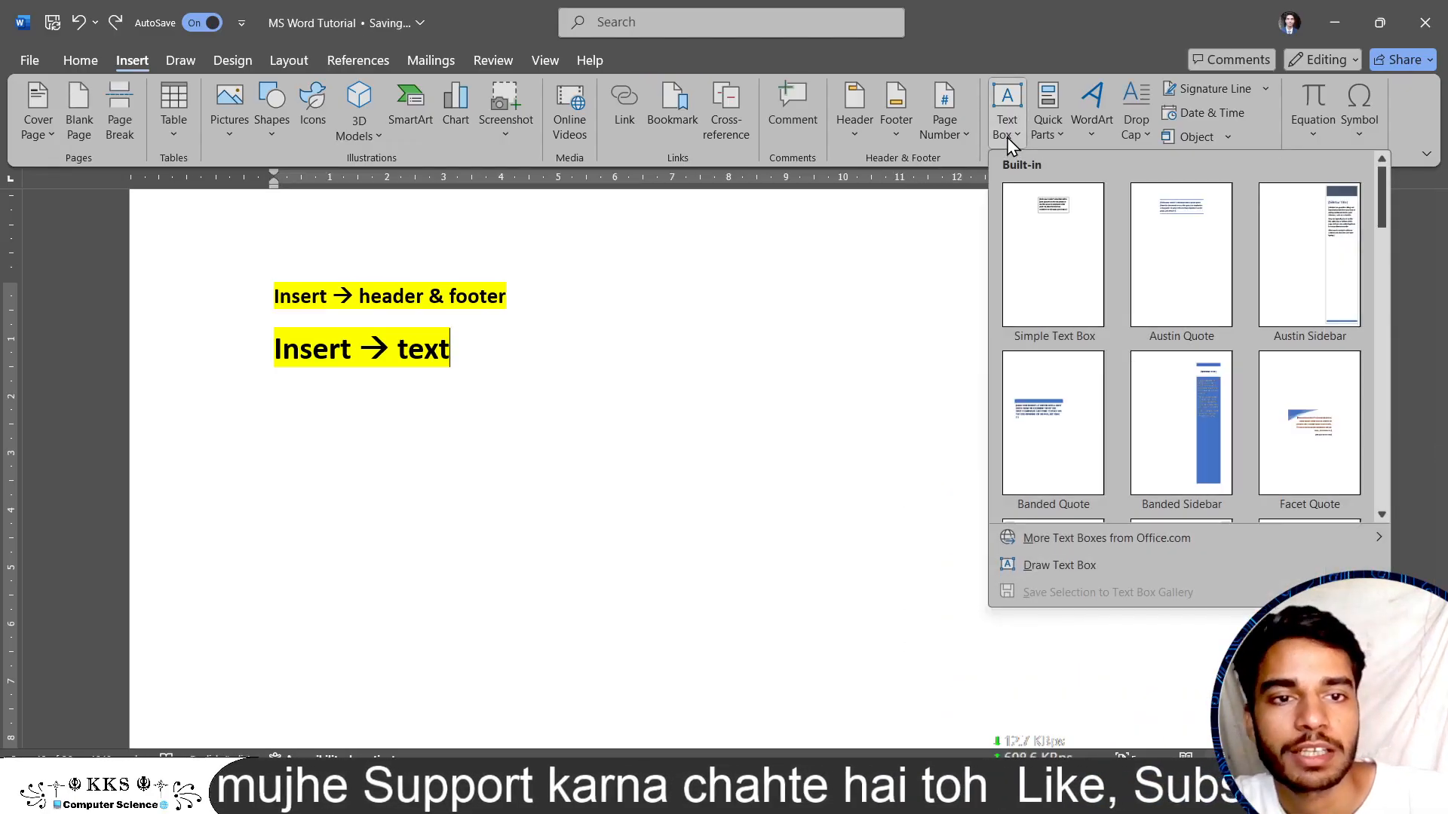
{"action": "left_click", "coordinate": [1304, 422]}
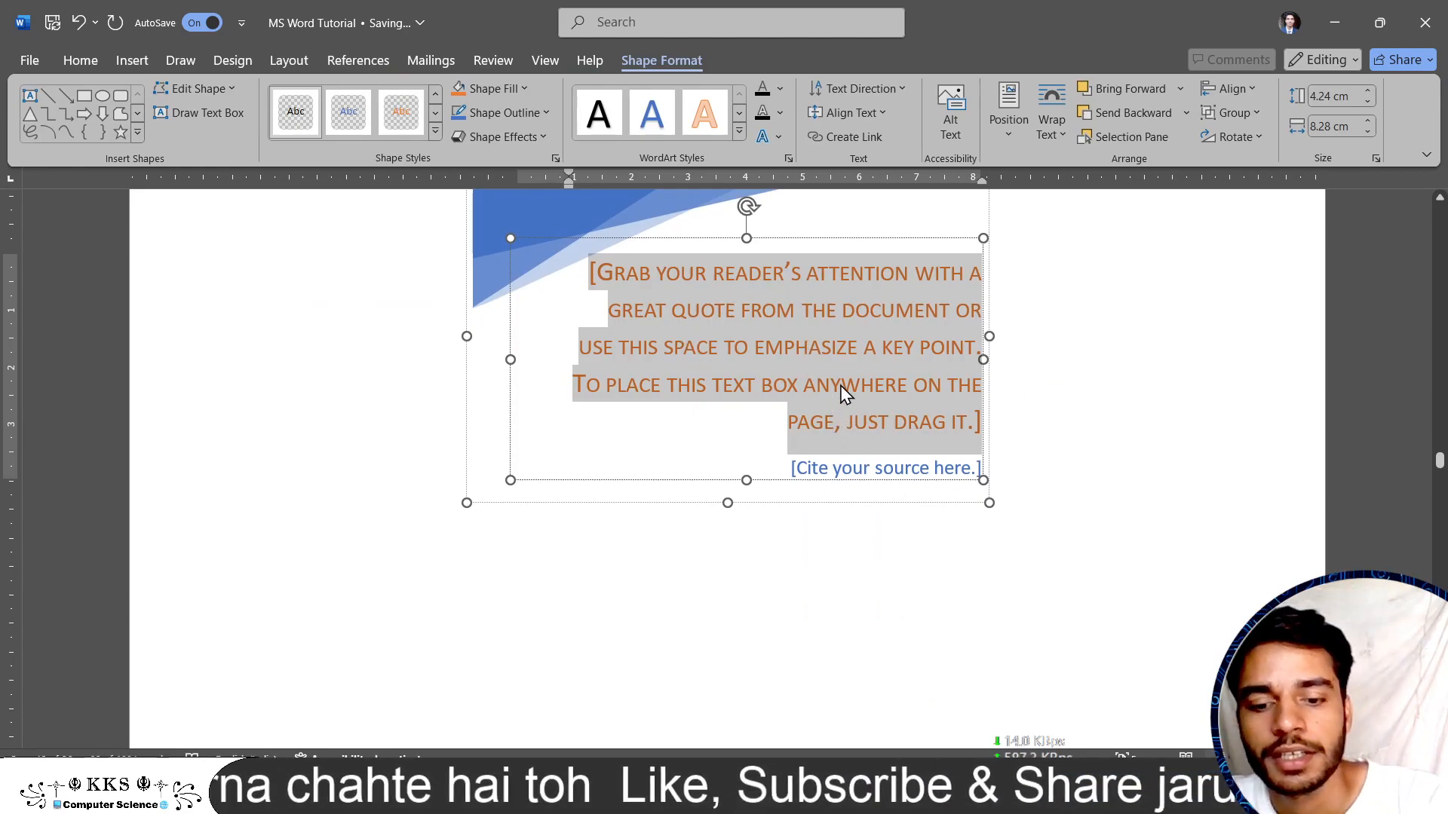
{"action": "key", "text": "BackSpace"}
{"action": "type", "text": "KKS"}
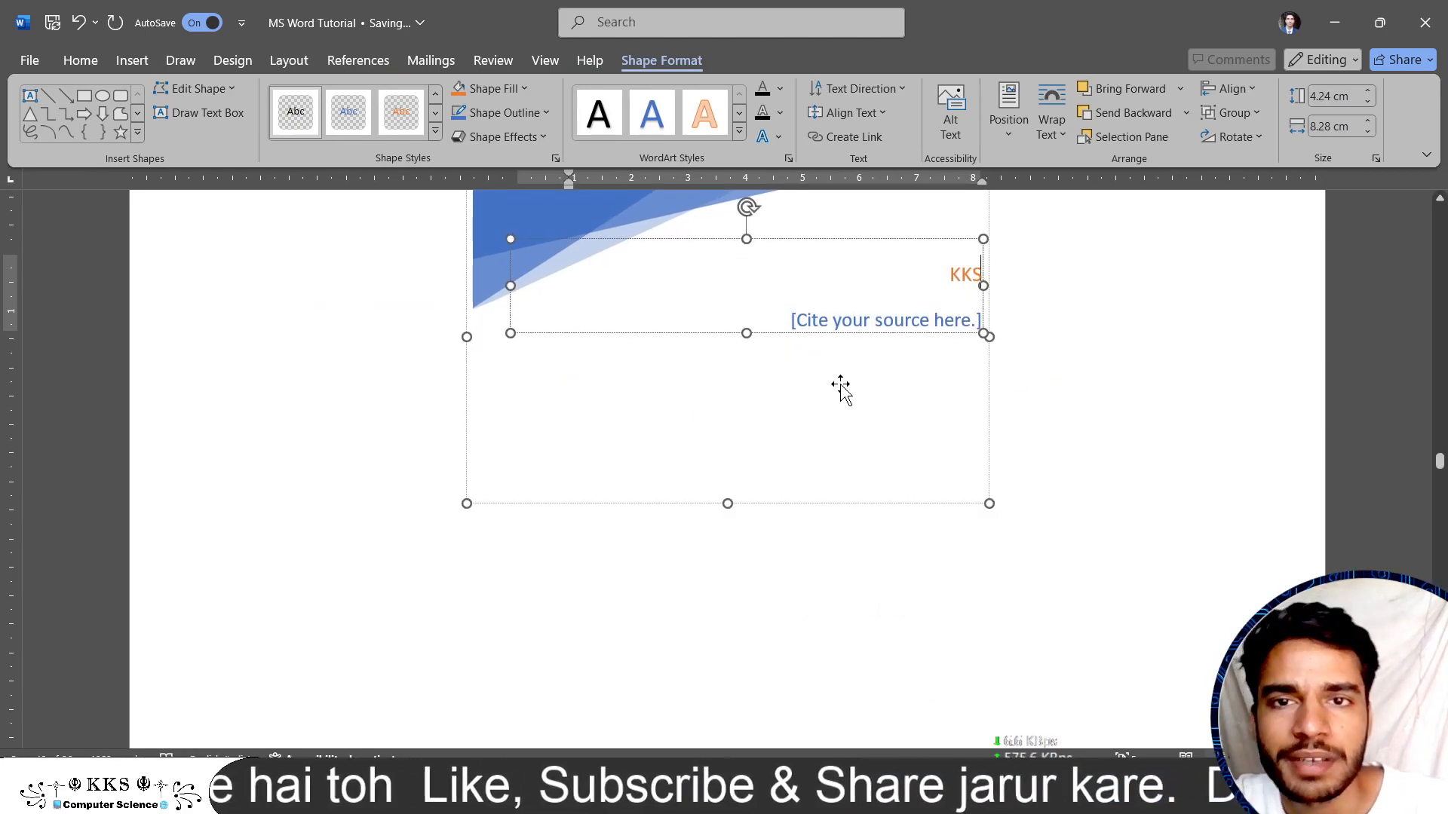
Step: Undo the quote text replacement and the insertion of the Facet Quote text box
{"action": "key", "text": "ctrl+z"}
{"action": "key", "text": "ctrl+z"}
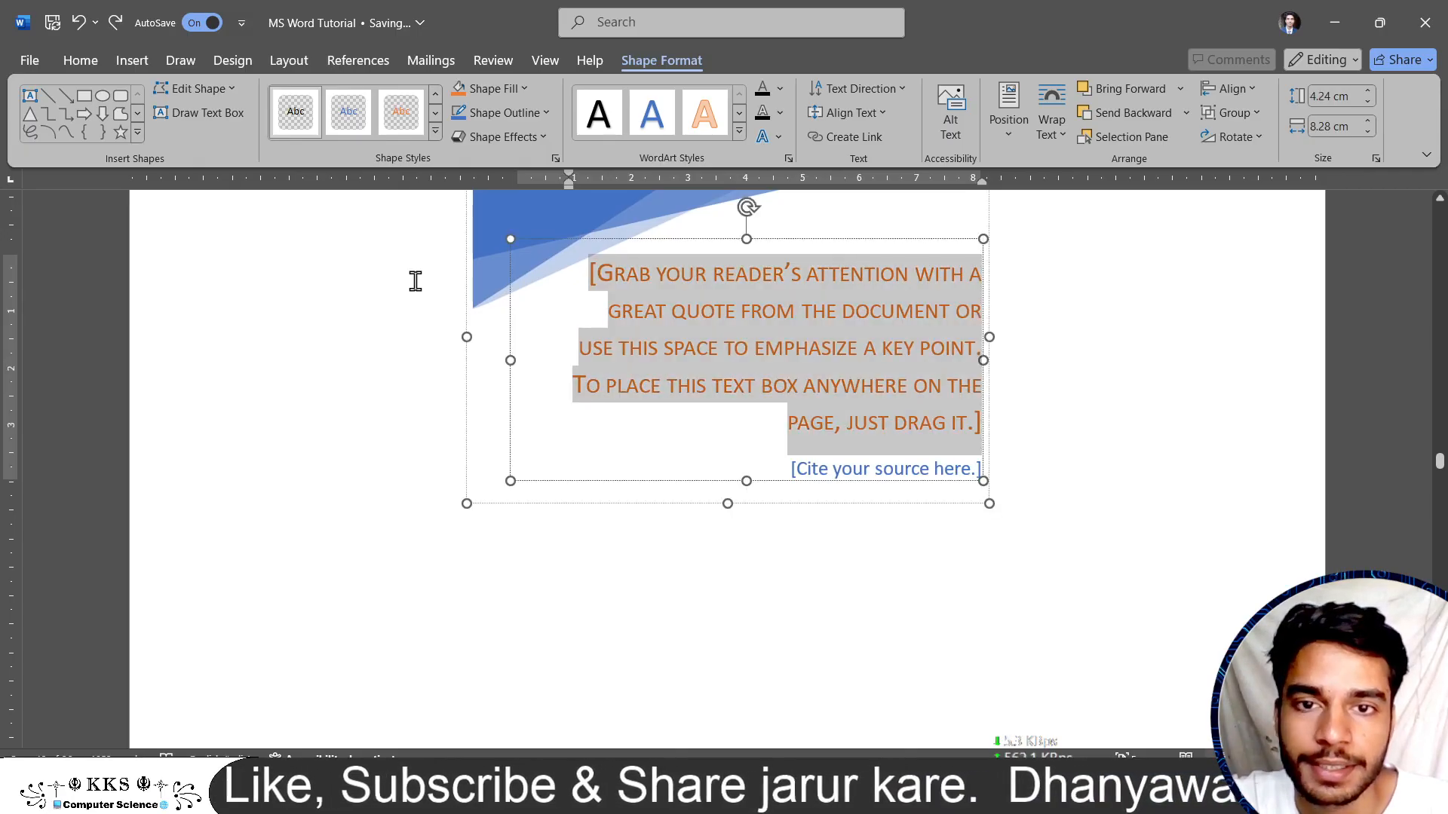
{"action": "key", "text": "ctrl+z"}
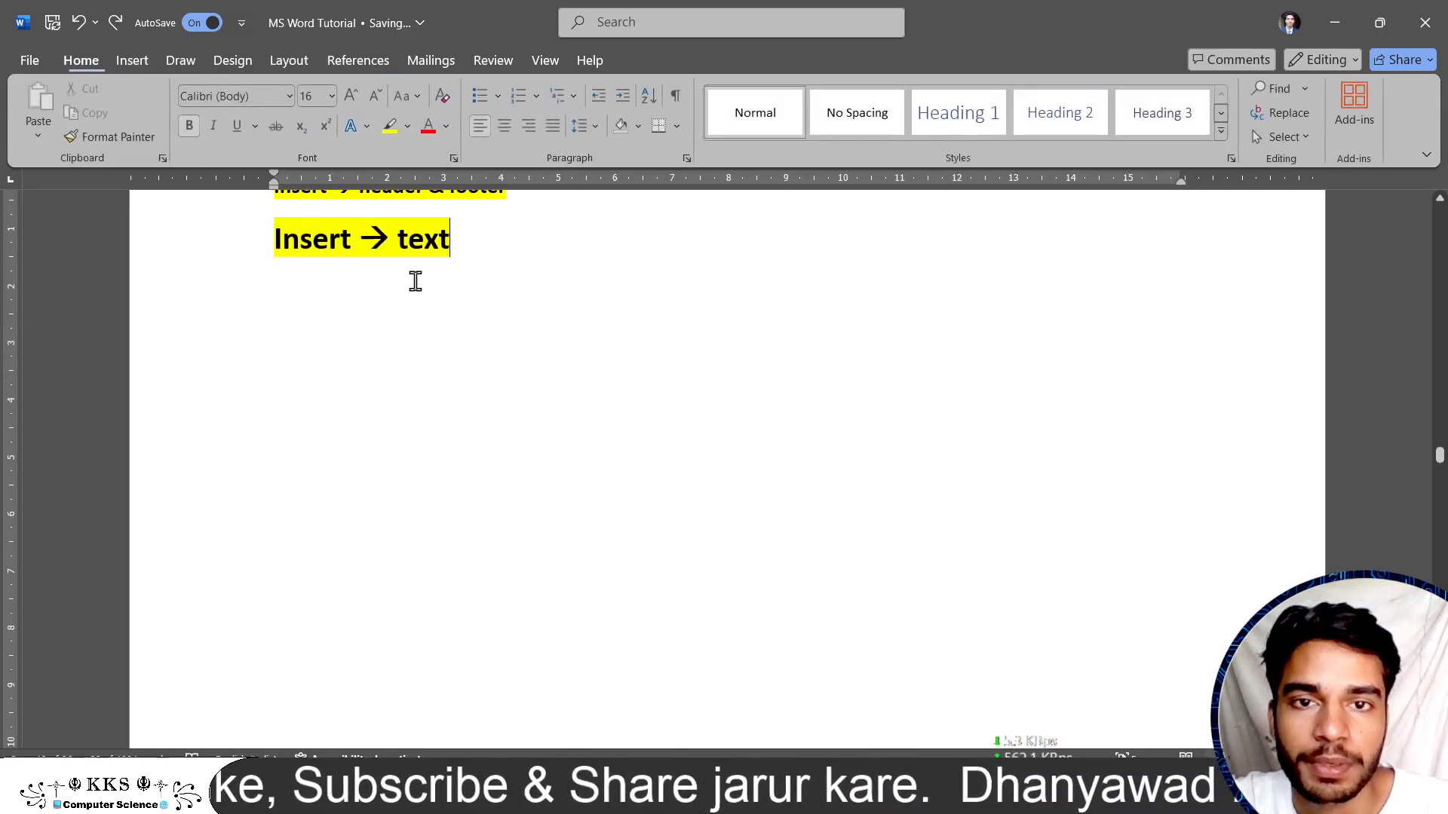
Step: Try a Banded Quote text box with "kks" entered in it, and undo both the text and the insertion
{"action": "left_click", "coordinate": [119, 58]}
{"action": "left_click", "coordinate": [1014, 134]}
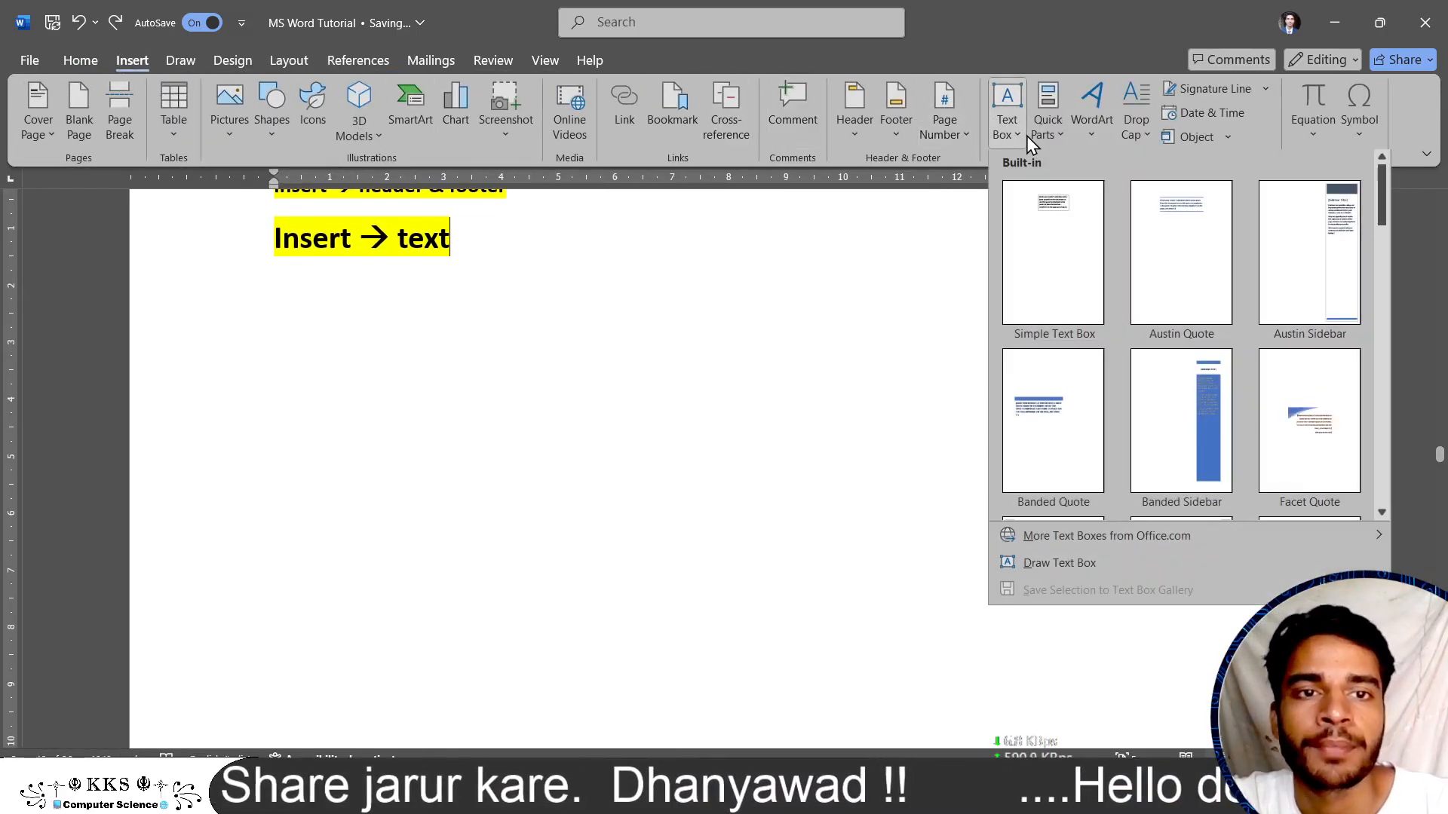
{"action": "left_click", "coordinate": [1079, 438]}
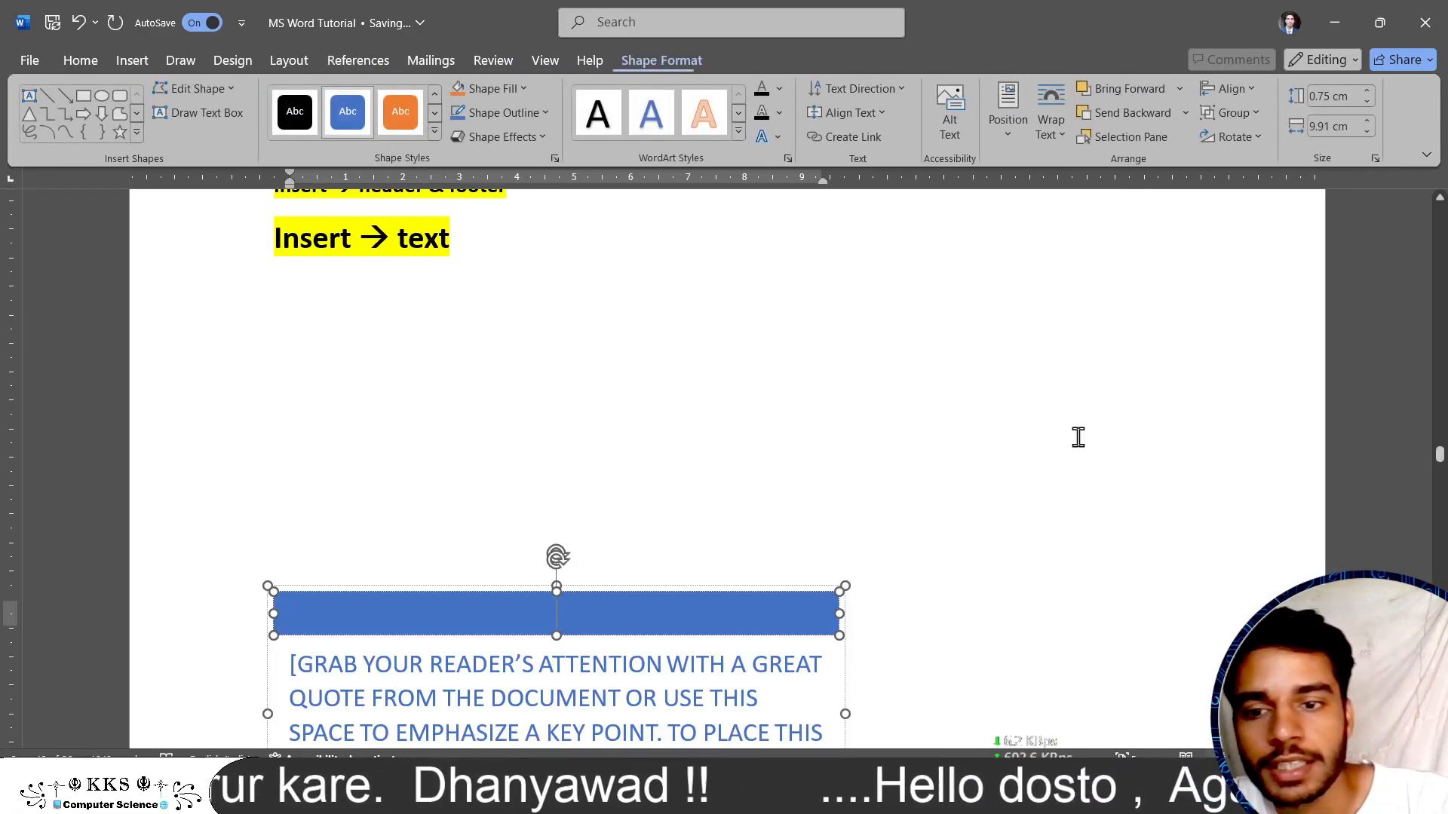
{"action": "scroll", "coordinate": [811, 532], "scroll_direction": "down", "scroll_amount": 3}
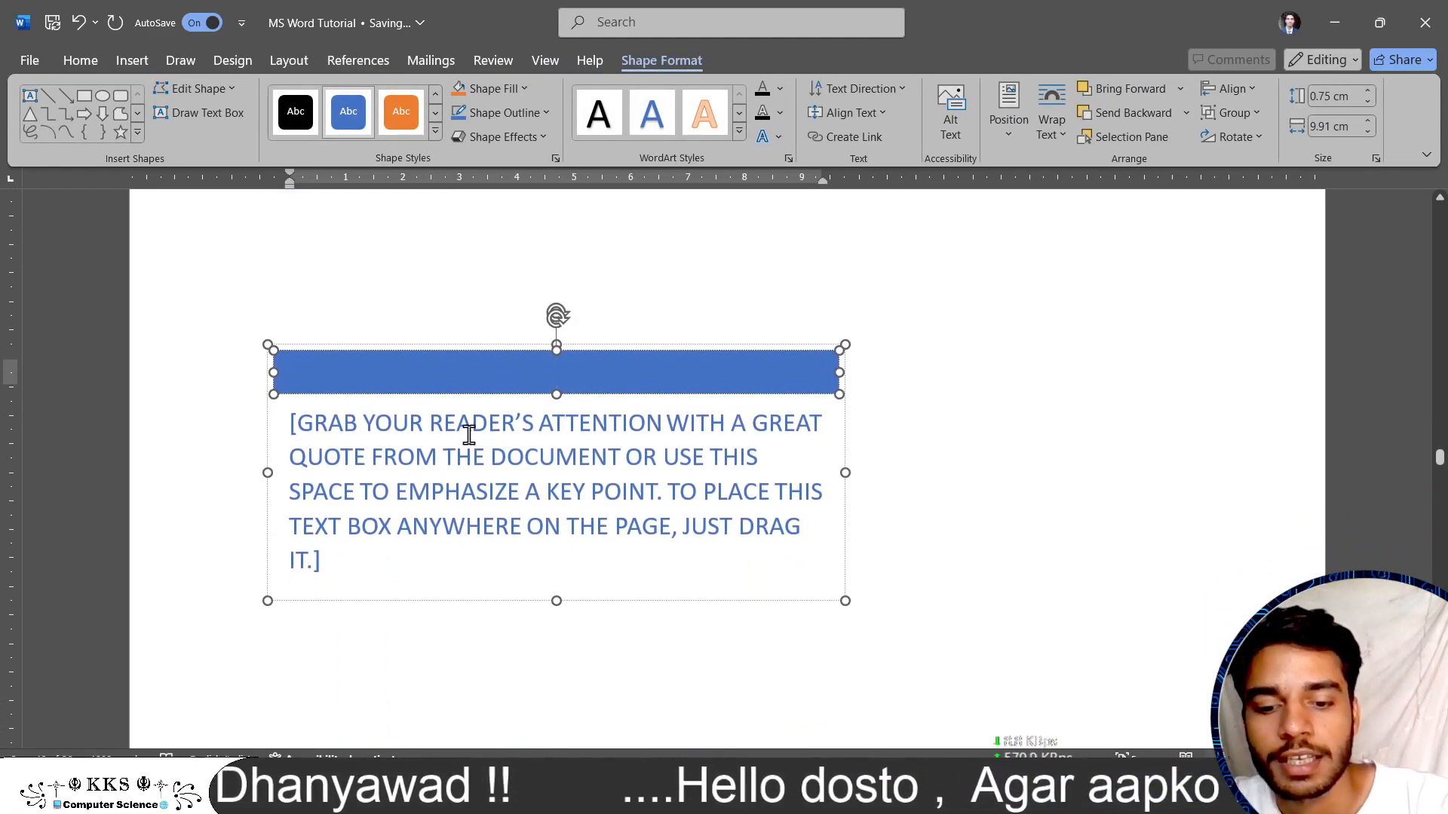
{"action": "type", "text": "kks"}
{"action": "key", "text": "ctrl+z"}
{"action": "key", "text": "ctrl+z"}
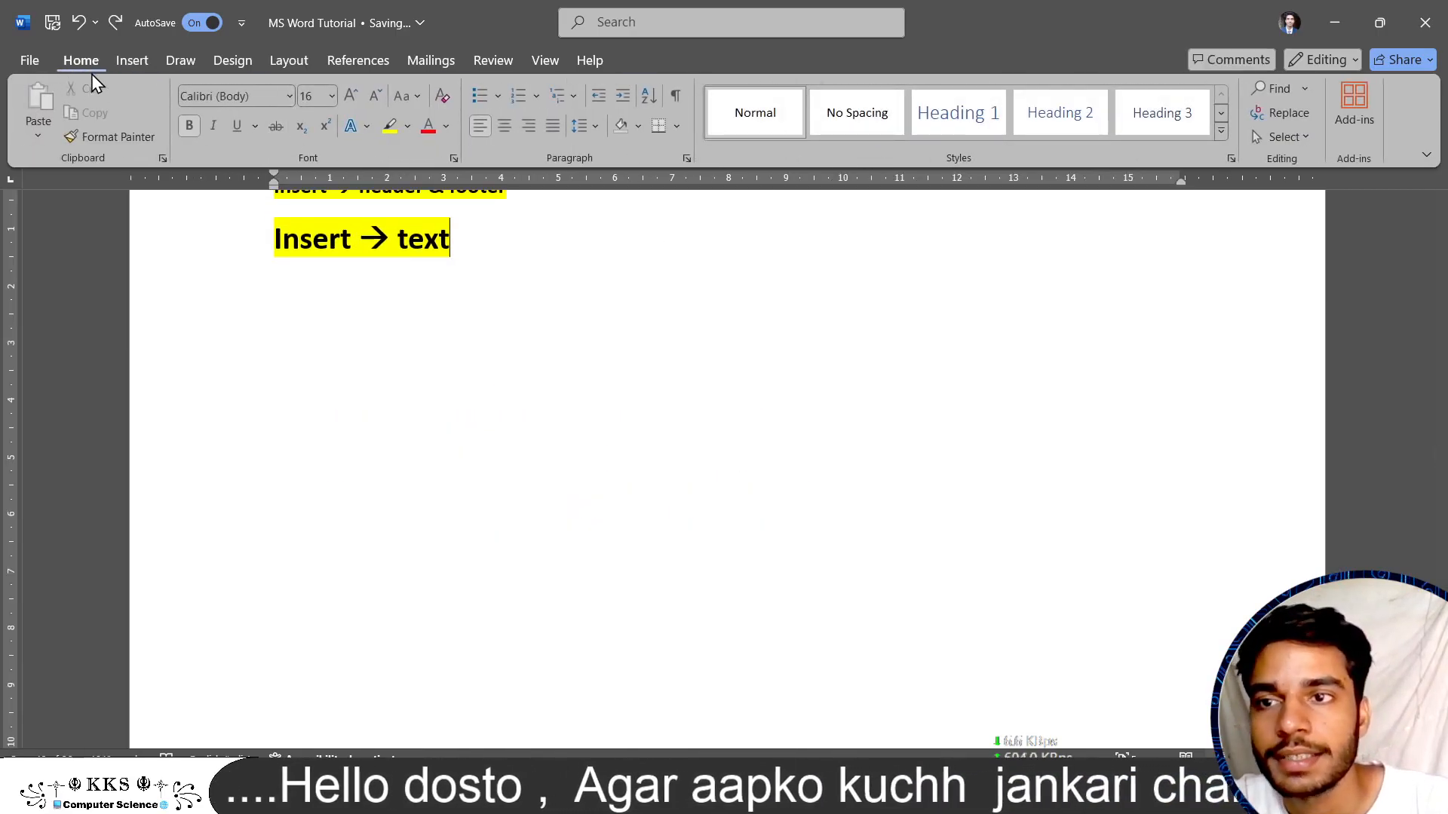
Step: Draw a custom text box about 6.5 cm high and 5.42 cm wide below the "Insert → text" heading
{"action": "left_click", "coordinate": [132, 61]}
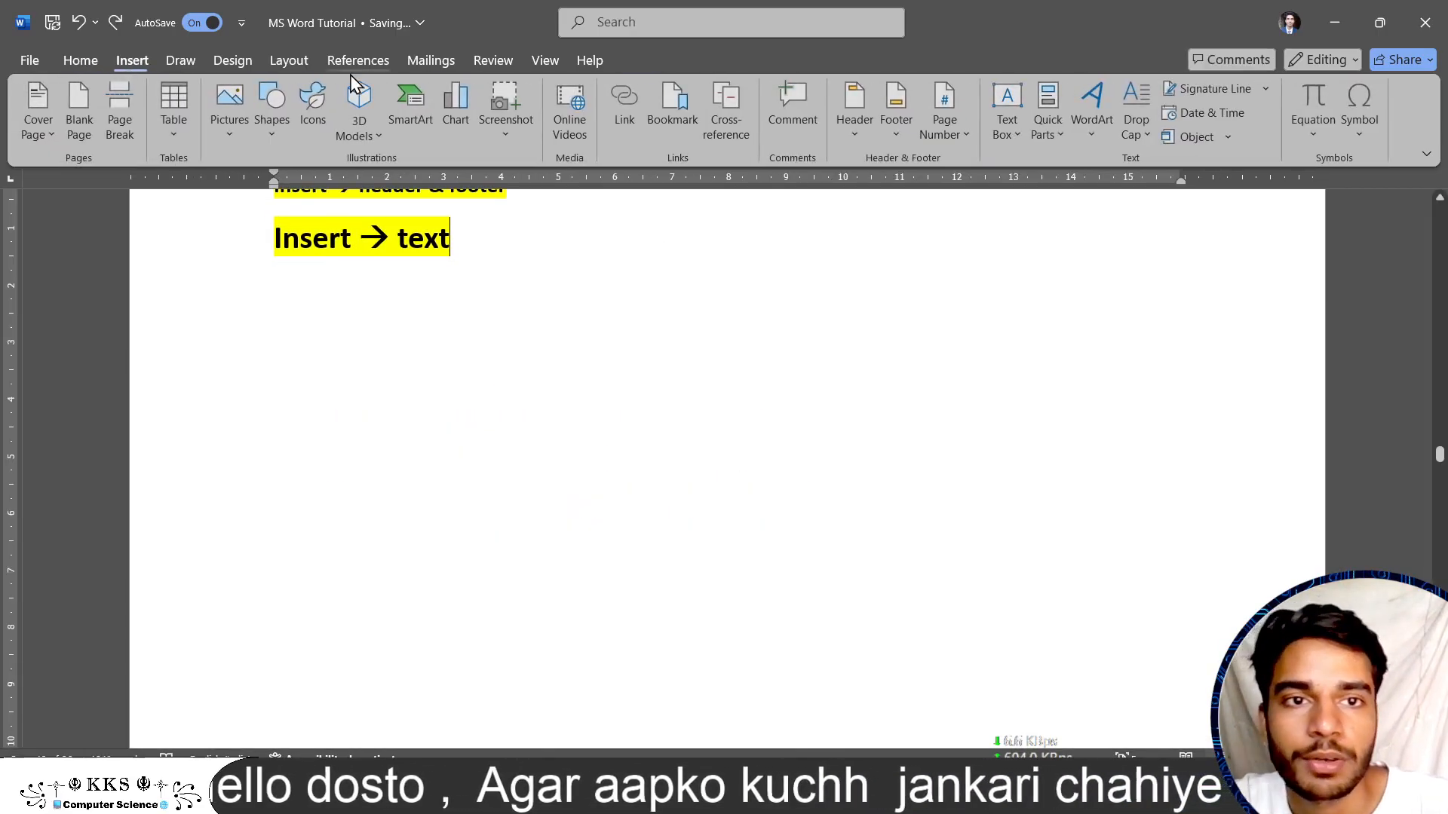
{"action": "left_click", "coordinate": [1010, 129]}
{"action": "mouse_move", "coordinate": [1065, 536]}
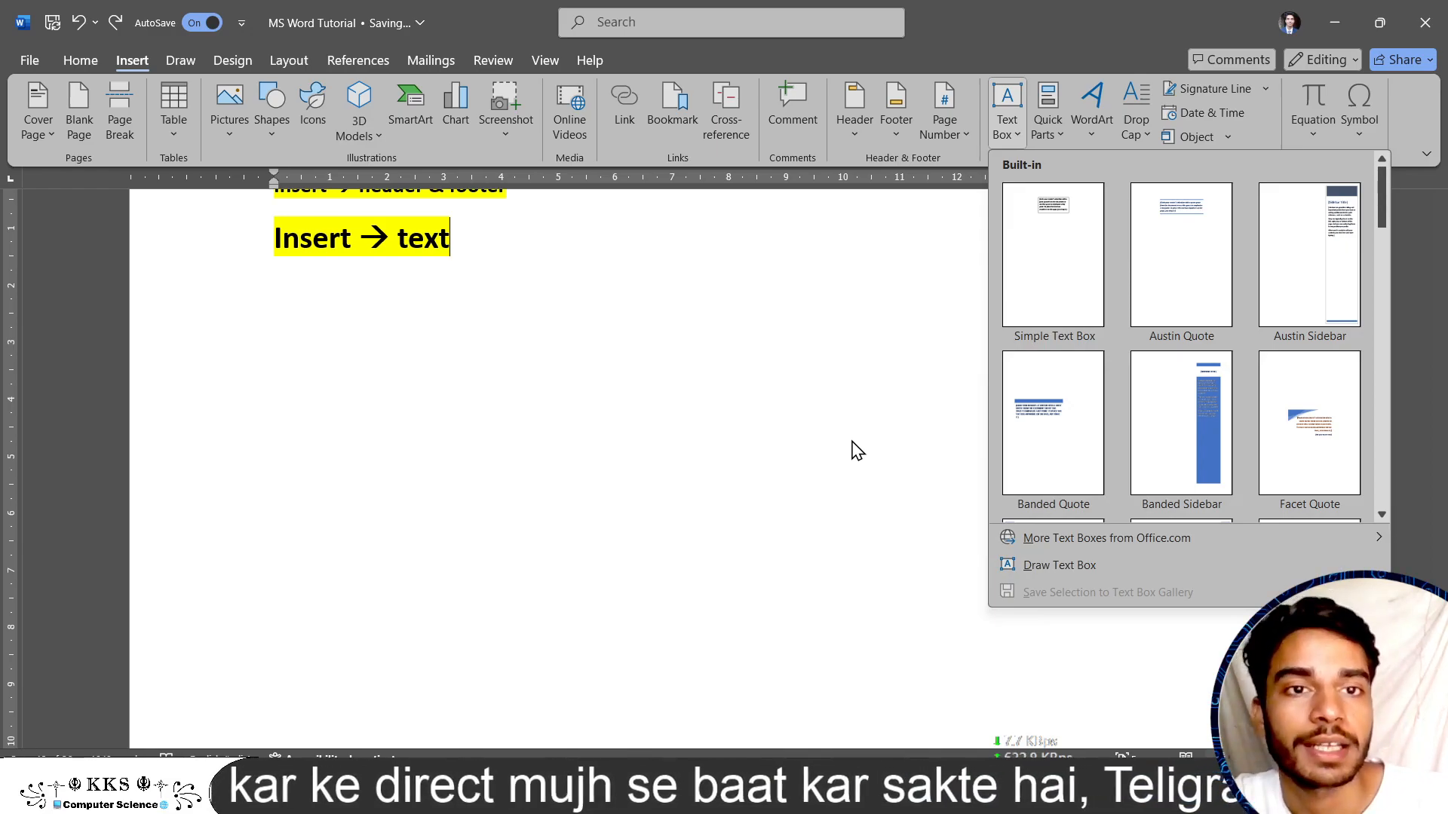
{"action": "left_click", "coordinate": [1059, 567]}
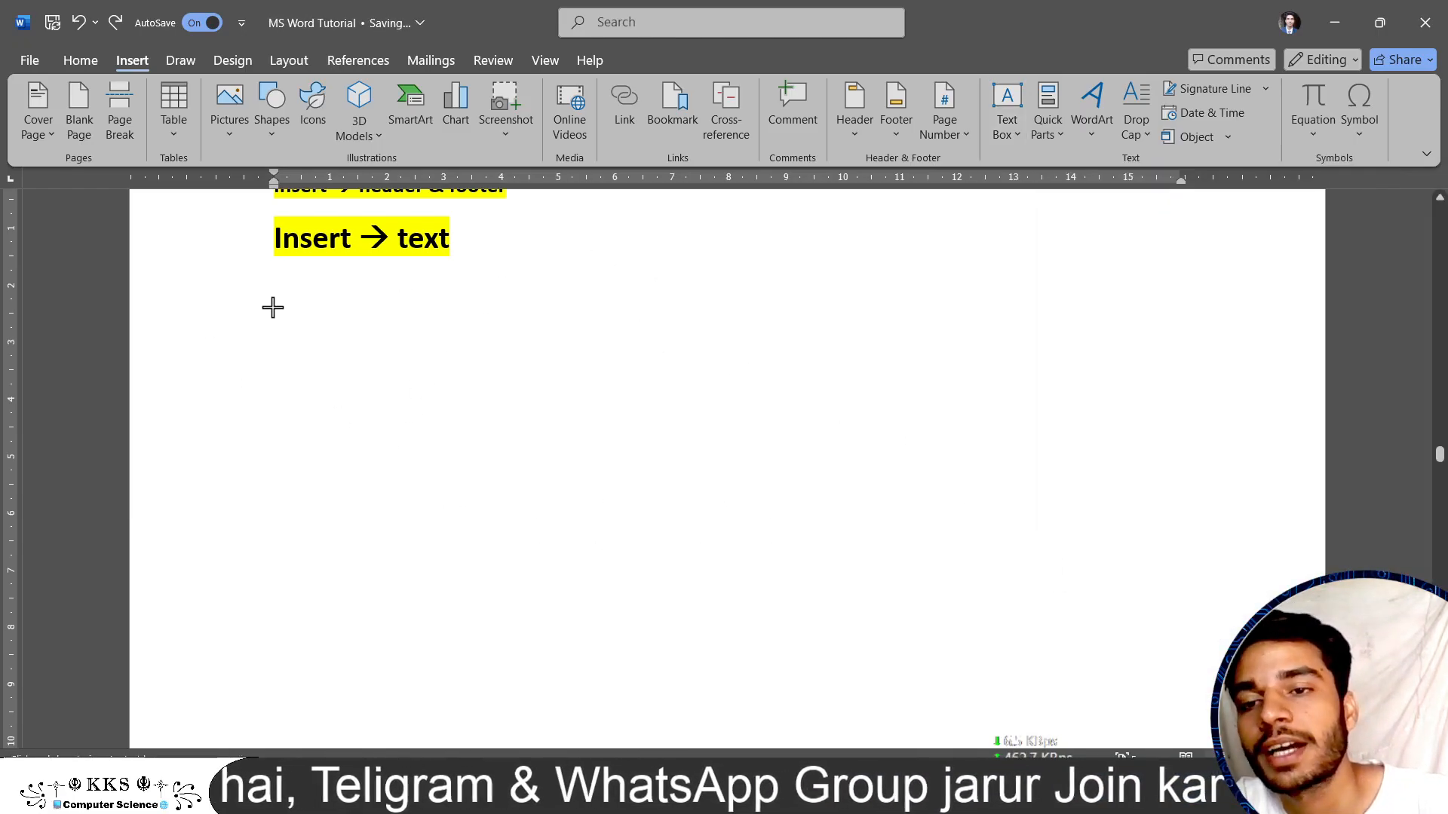
{"action": "mouse_move", "coordinate": [442, 284]}
{"action": "left_mouse_down"}
{"action": "mouse_move", "coordinate": [550, 346]}
{"action": "mouse_move", "coordinate": [908, 485]}
{"action": "mouse_move", "coordinate": [577, 624]}
{"action": "mouse_move", "coordinate": [676, 663]}
{"action": "mouse_move", "coordinate": [752, 654]}
{"action": "left_mouse_up"}
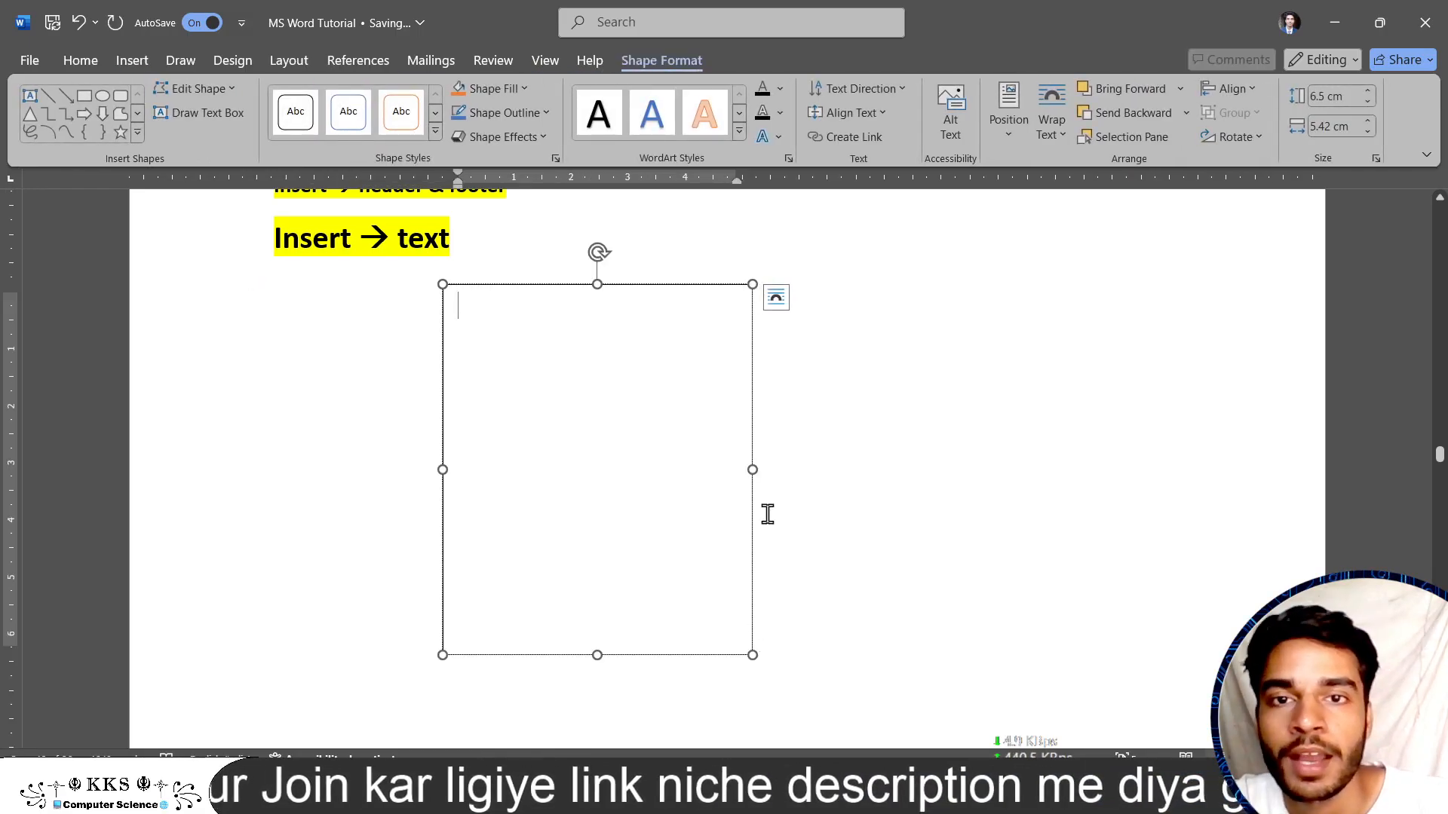
Step: Fill the drawn text box with the standard light blue color and enter "KKS MS Word" in it
{"action": "left_click", "coordinate": [739, 134]}
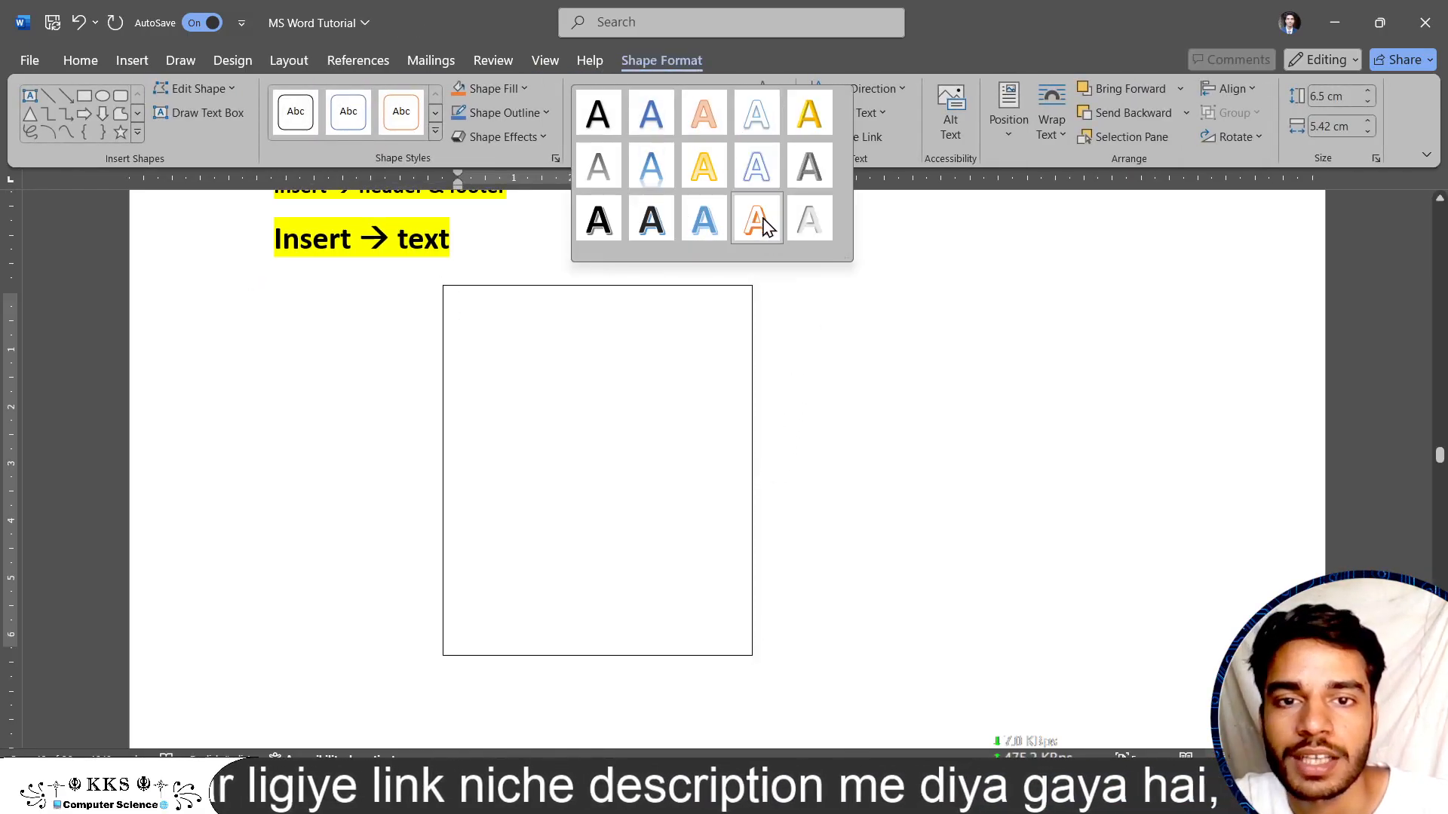
{"action": "left_click", "coordinate": [522, 88]}
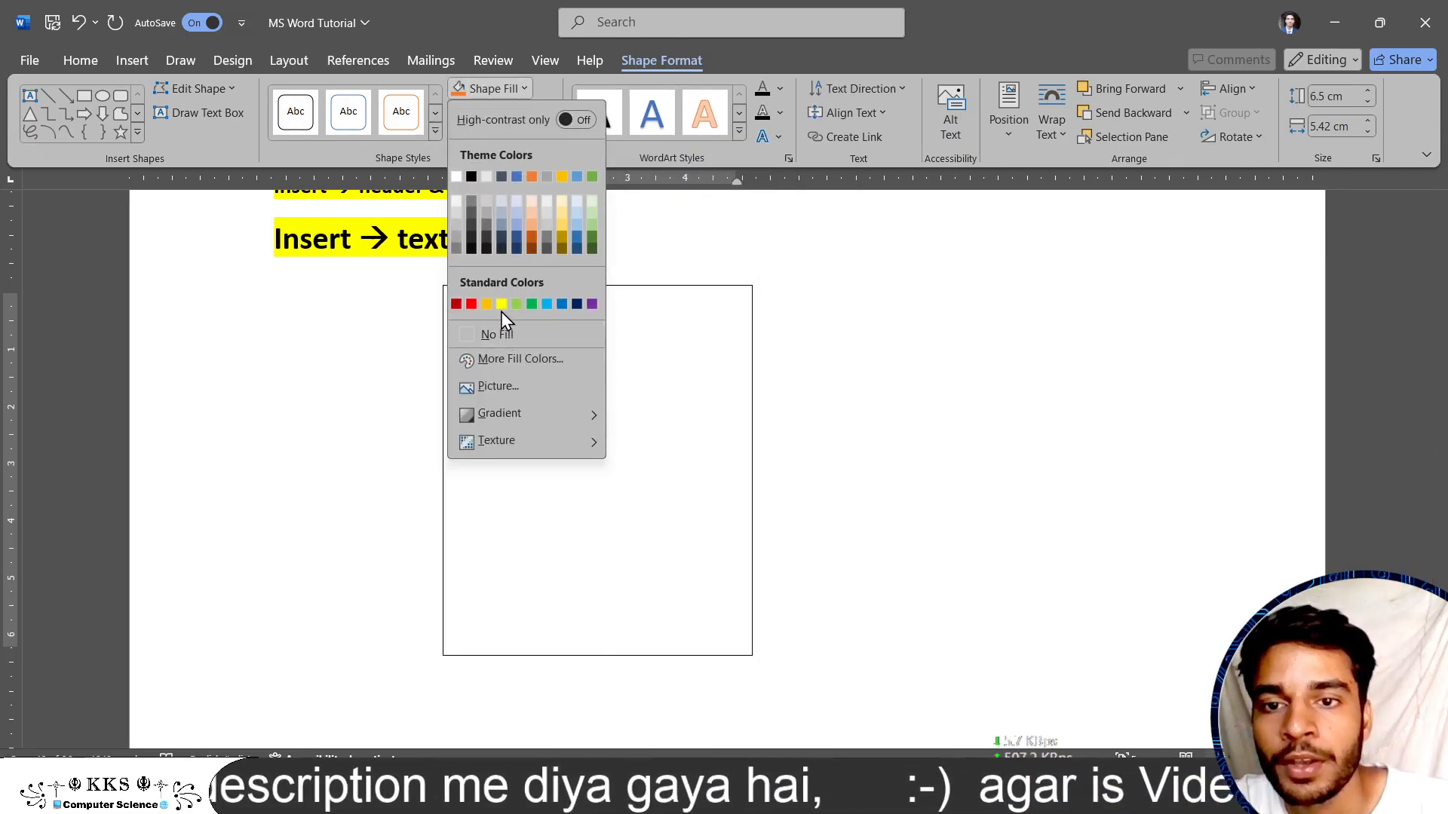
{"action": "left_click", "coordinate": [546, 303]}
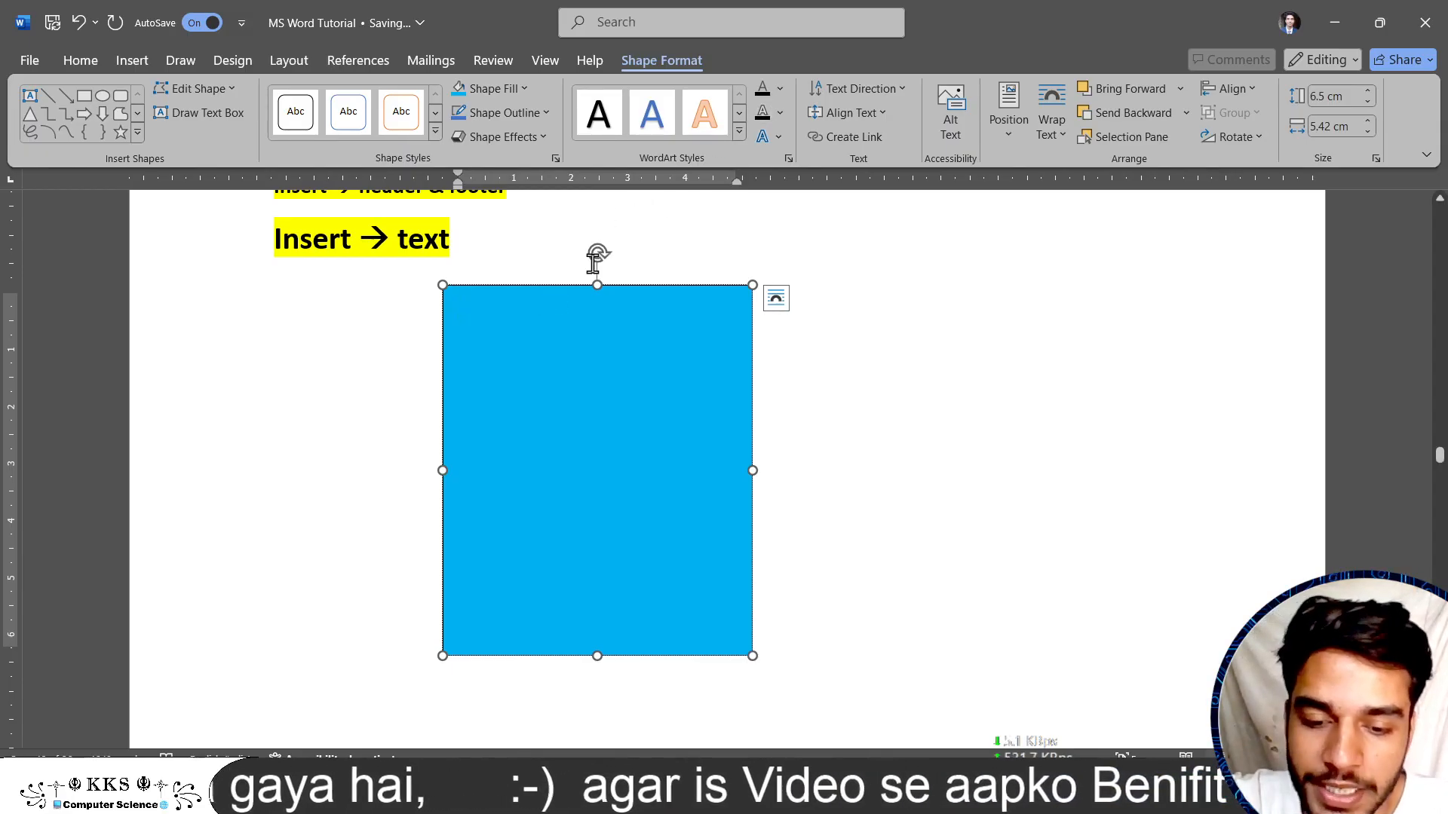
{"action": "type", "text": "KKS MS"}
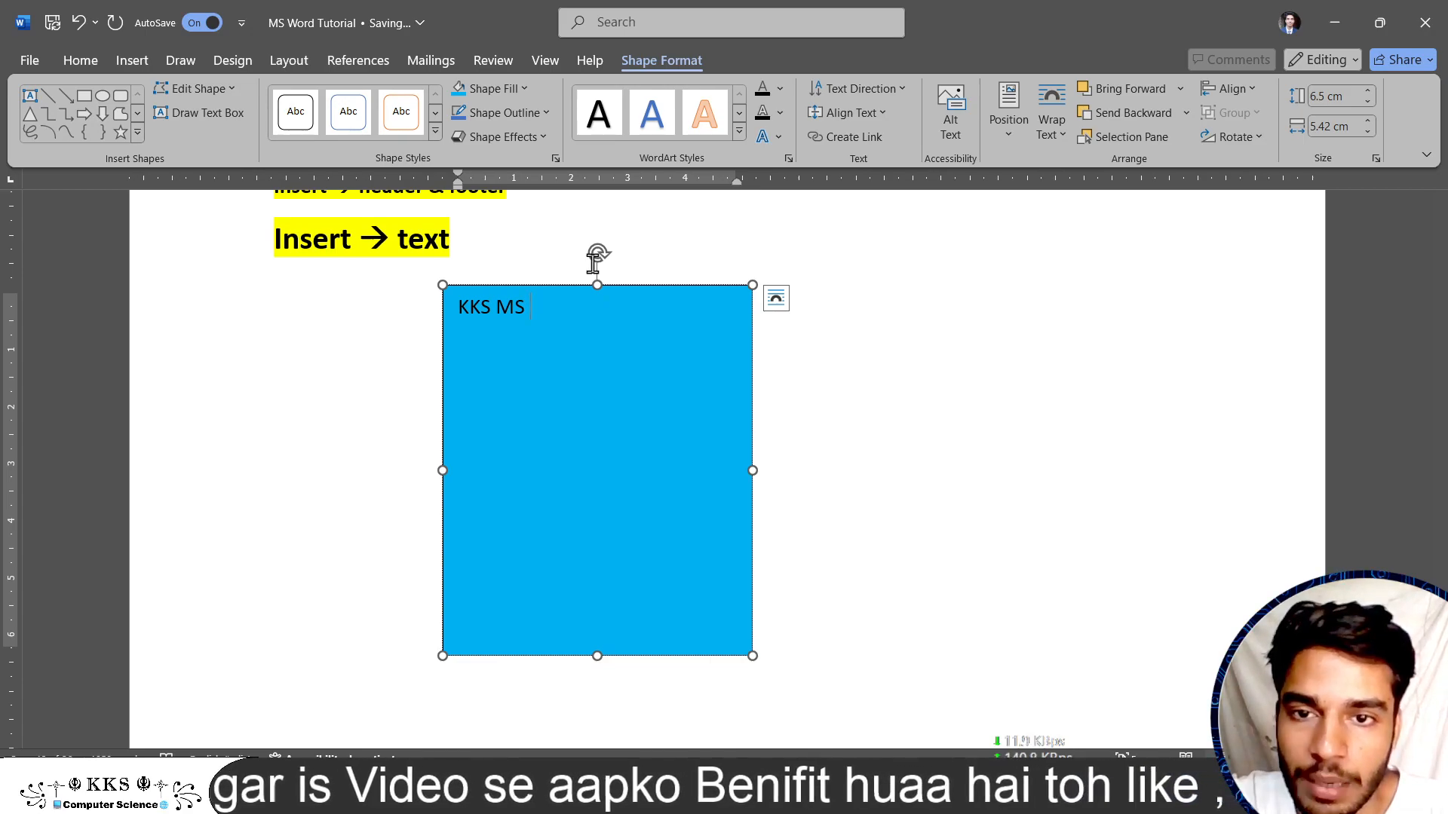
{"action": "type", "text": " Word"}
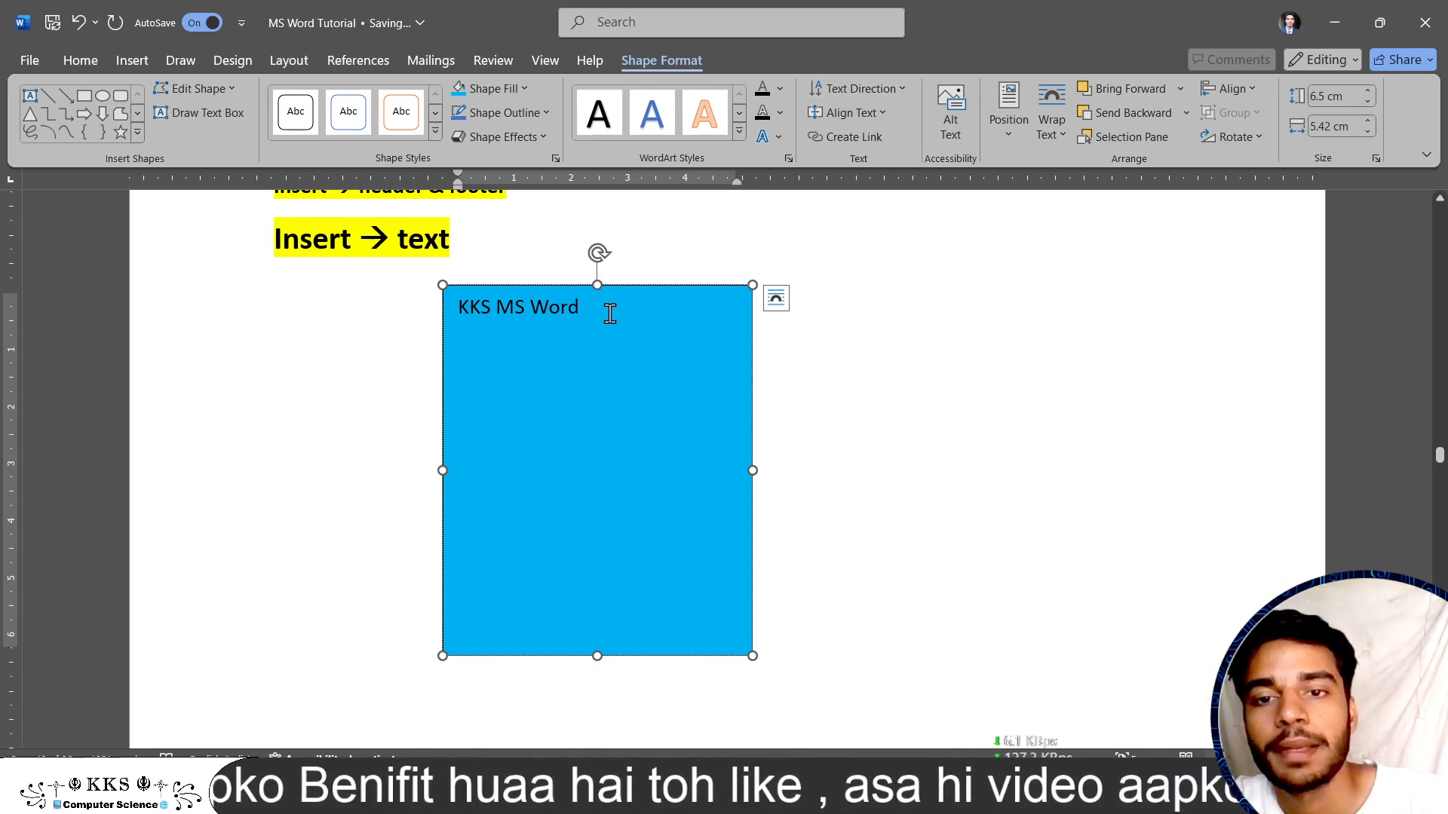
Step: Apply the black WordArt style with a white outline and blue shadow to the "KKS MS Word" text
{"action": "left_click_drag", "start_coordinate": [608, 310], "coordinate": [449, 309]}
{"action": "left_click", "coordinate": [739, 136]}
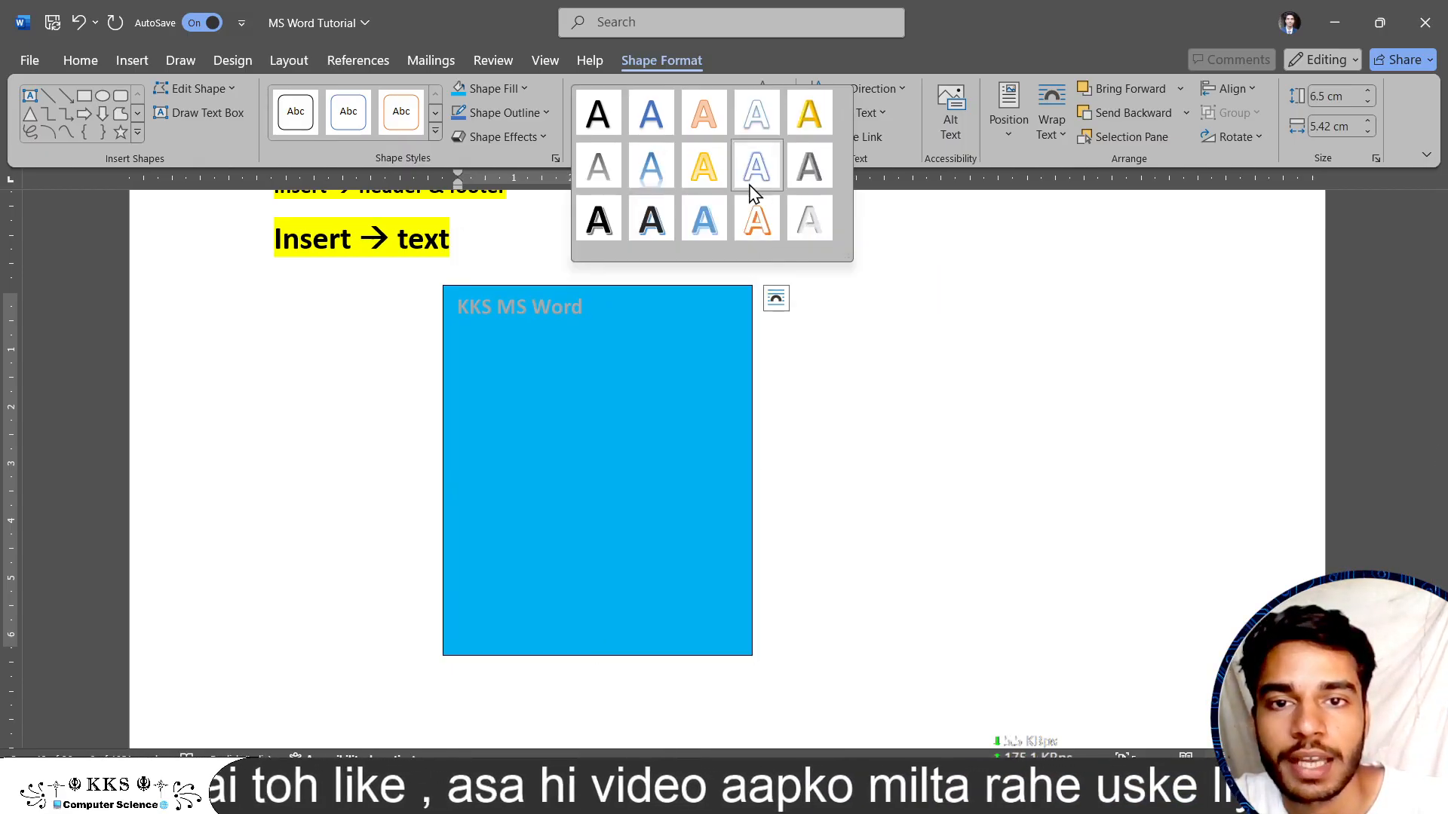
{"action": "left_click", "coordinate": [651, 221]}
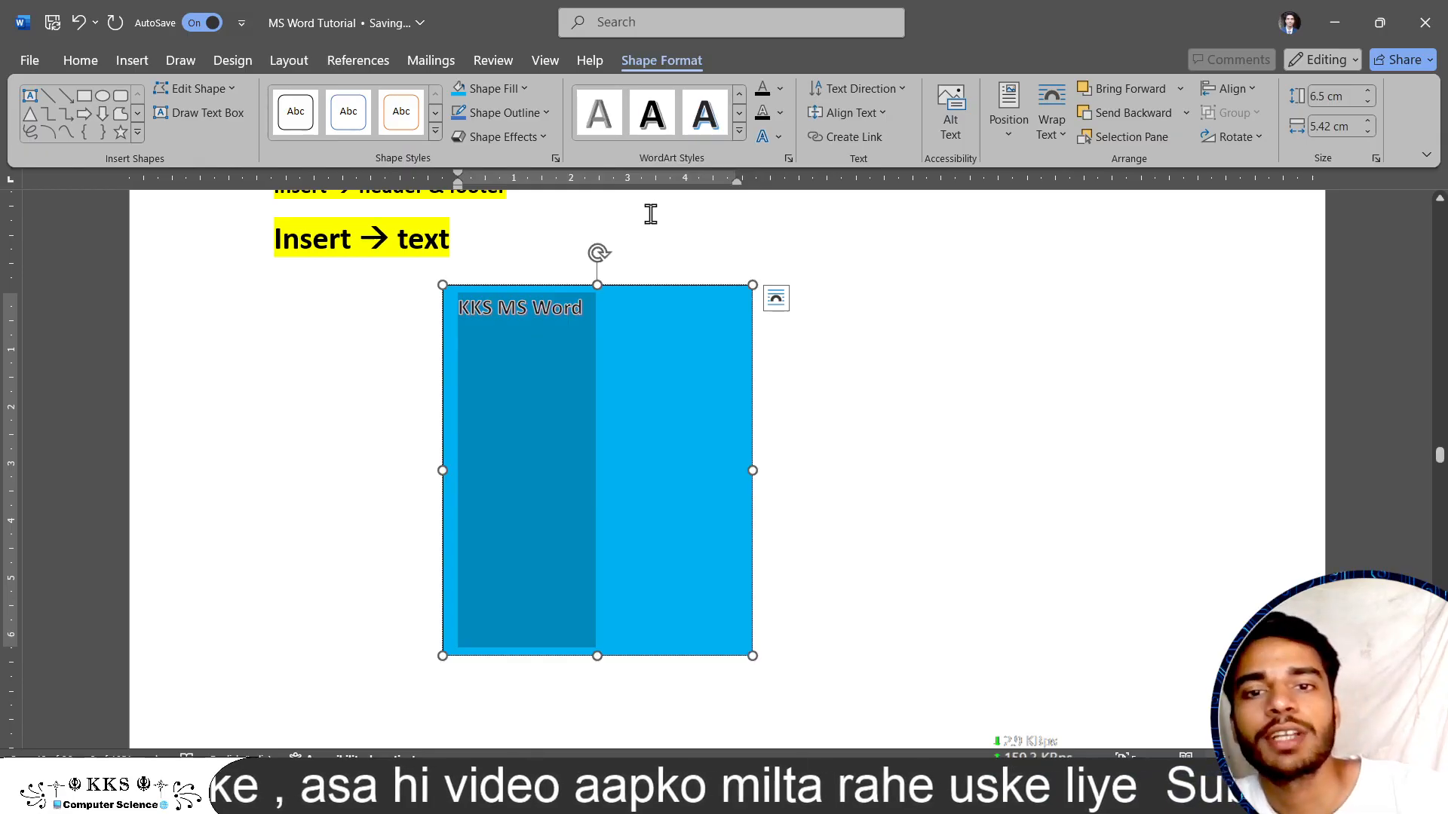
{"action": "left_click", "coordinate": [628, 321]}
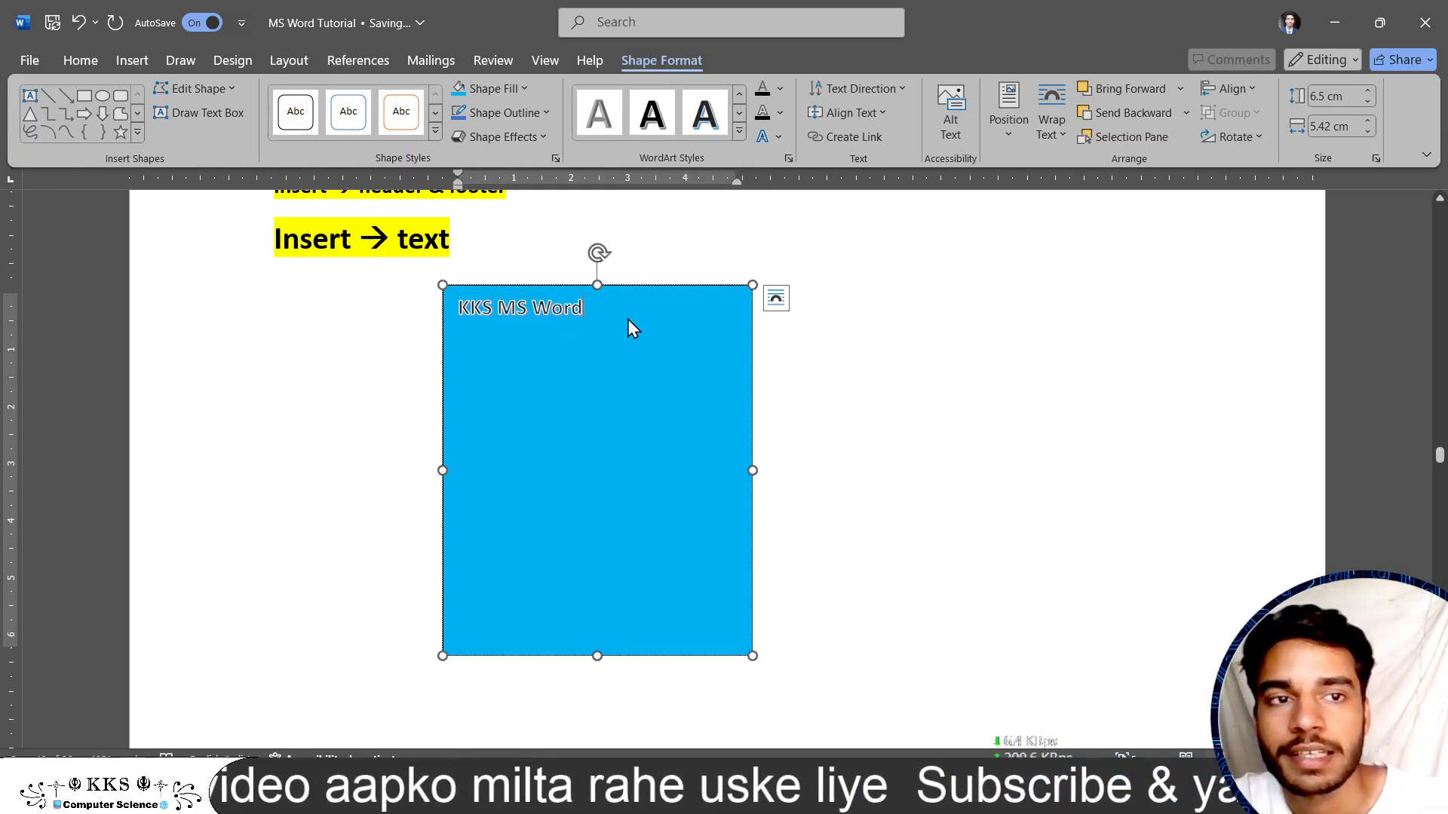
Step: Check the text box options while the blue box is active, and delete the blue text box
{"action": "left_click", "coordinate": [133, 66]}
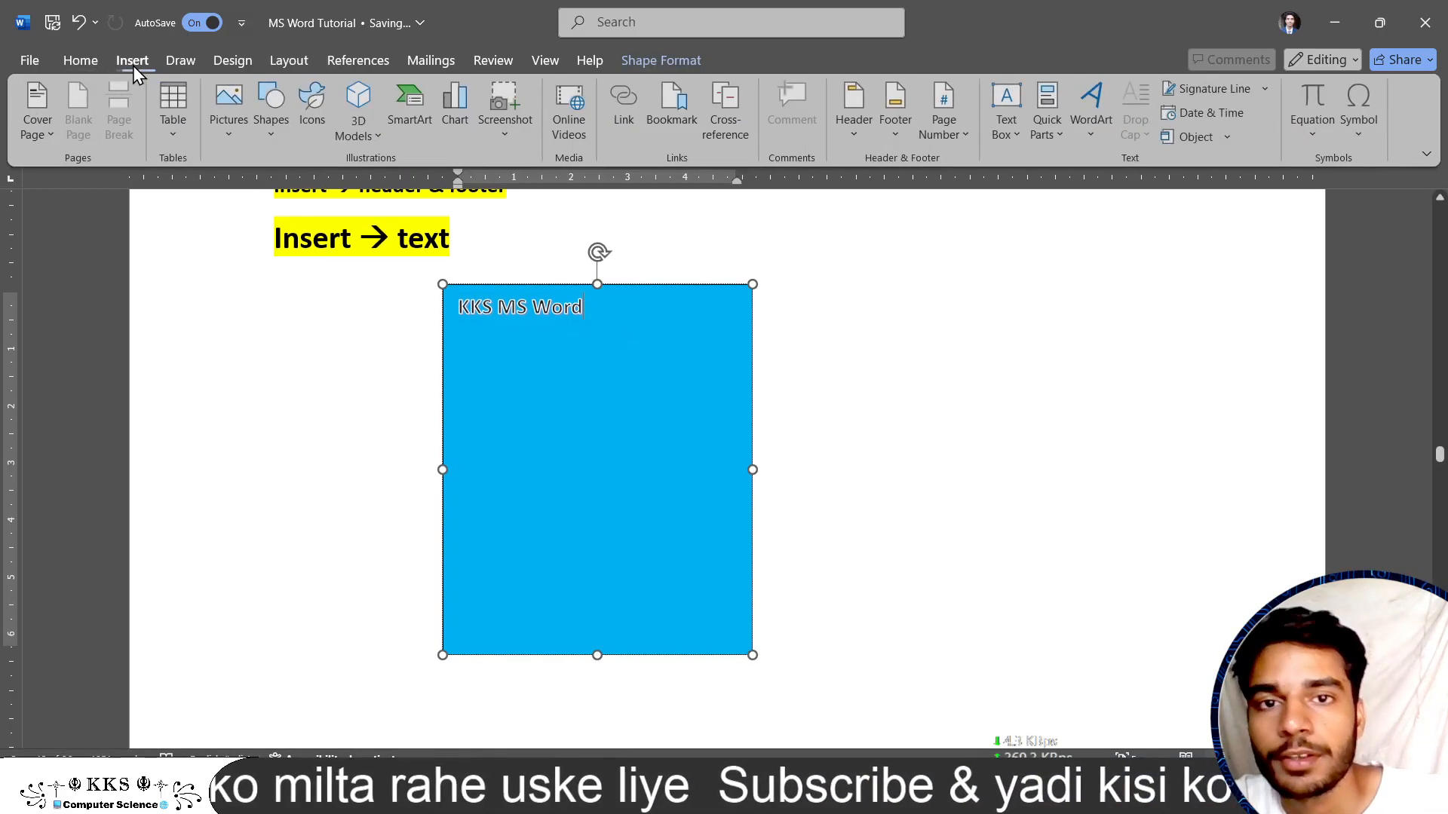
{"action": "left_click", "coordinate": [1010, 129]}
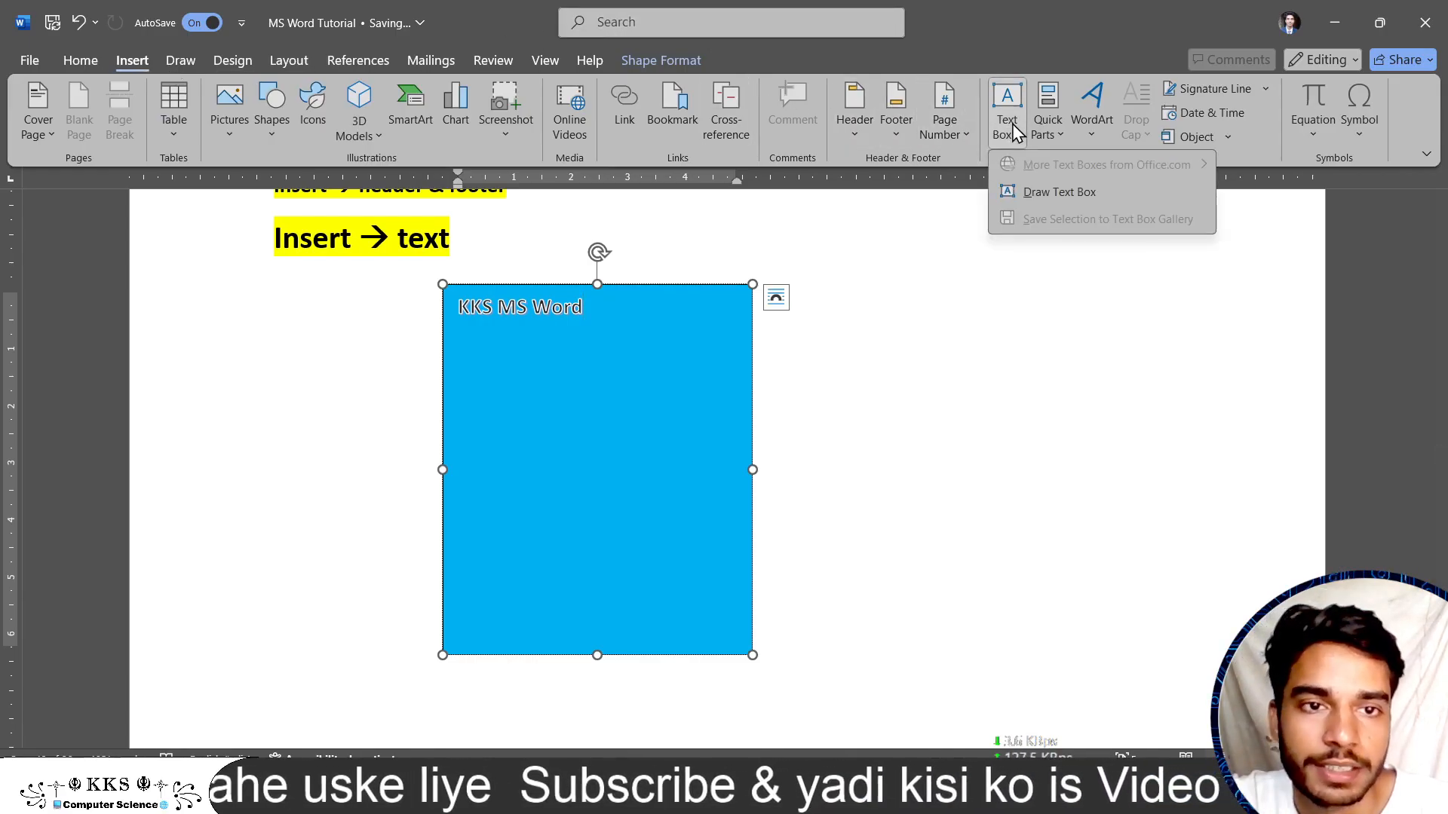
{"action": "left_click", "coordinate": [716, 285]}
{"action": "key", "text": "Delete"}
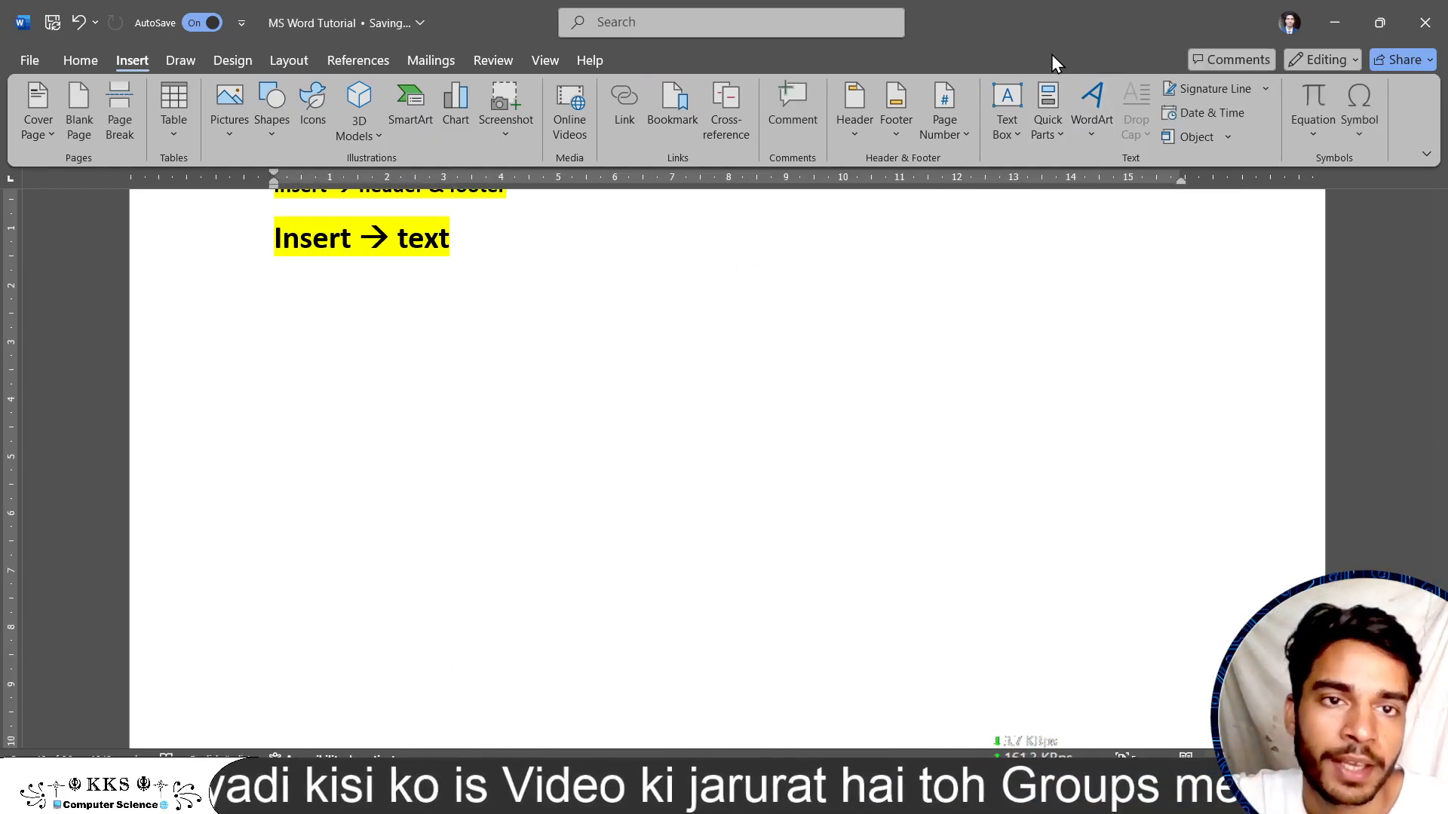
Step: Compare the text box options available with nothing selected and with the blue text box selected
{"action": "left_click", "coordinate": [1007, 121]}
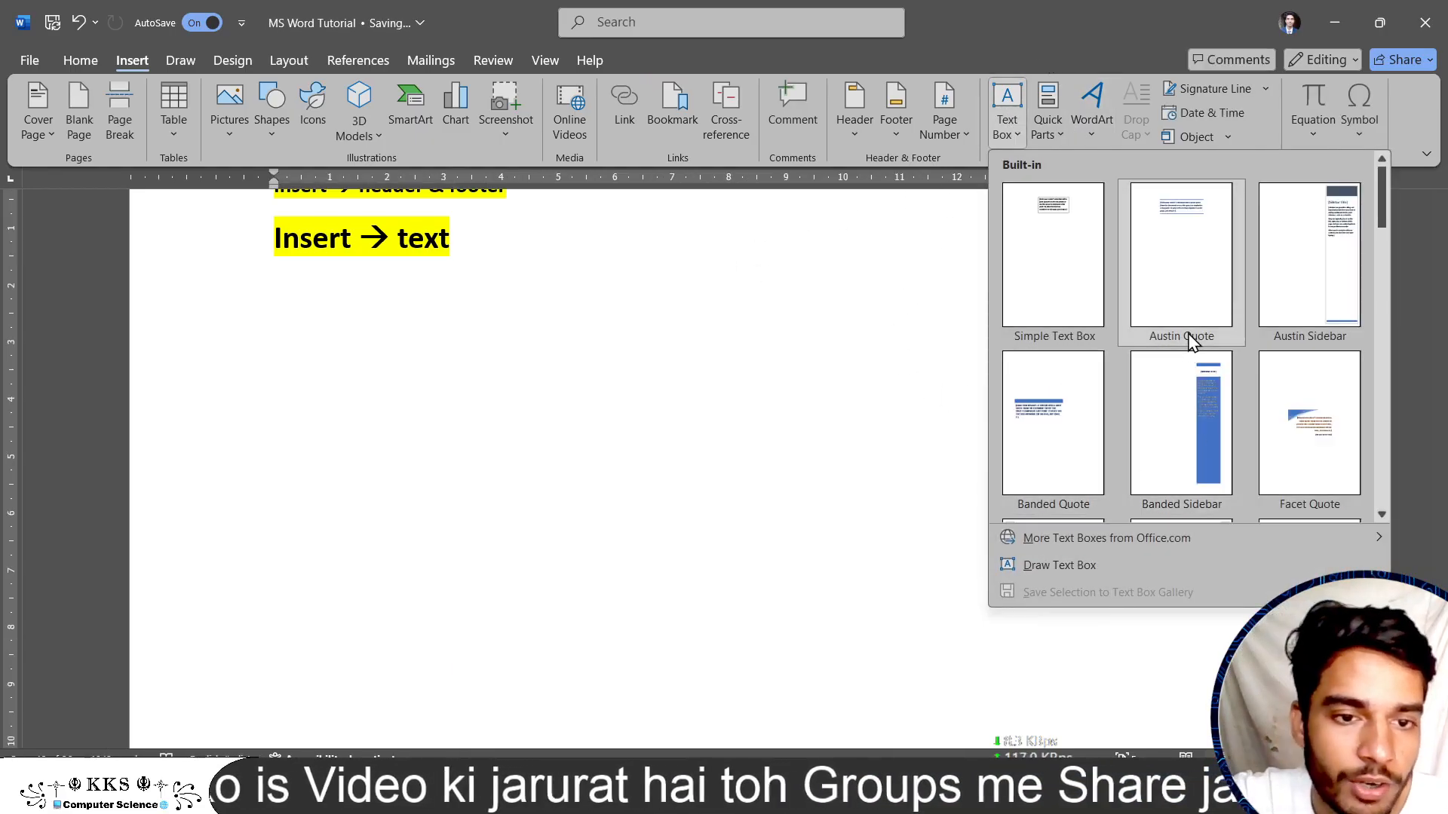
{"action": "left_click", "coordinate": [701, 449]}
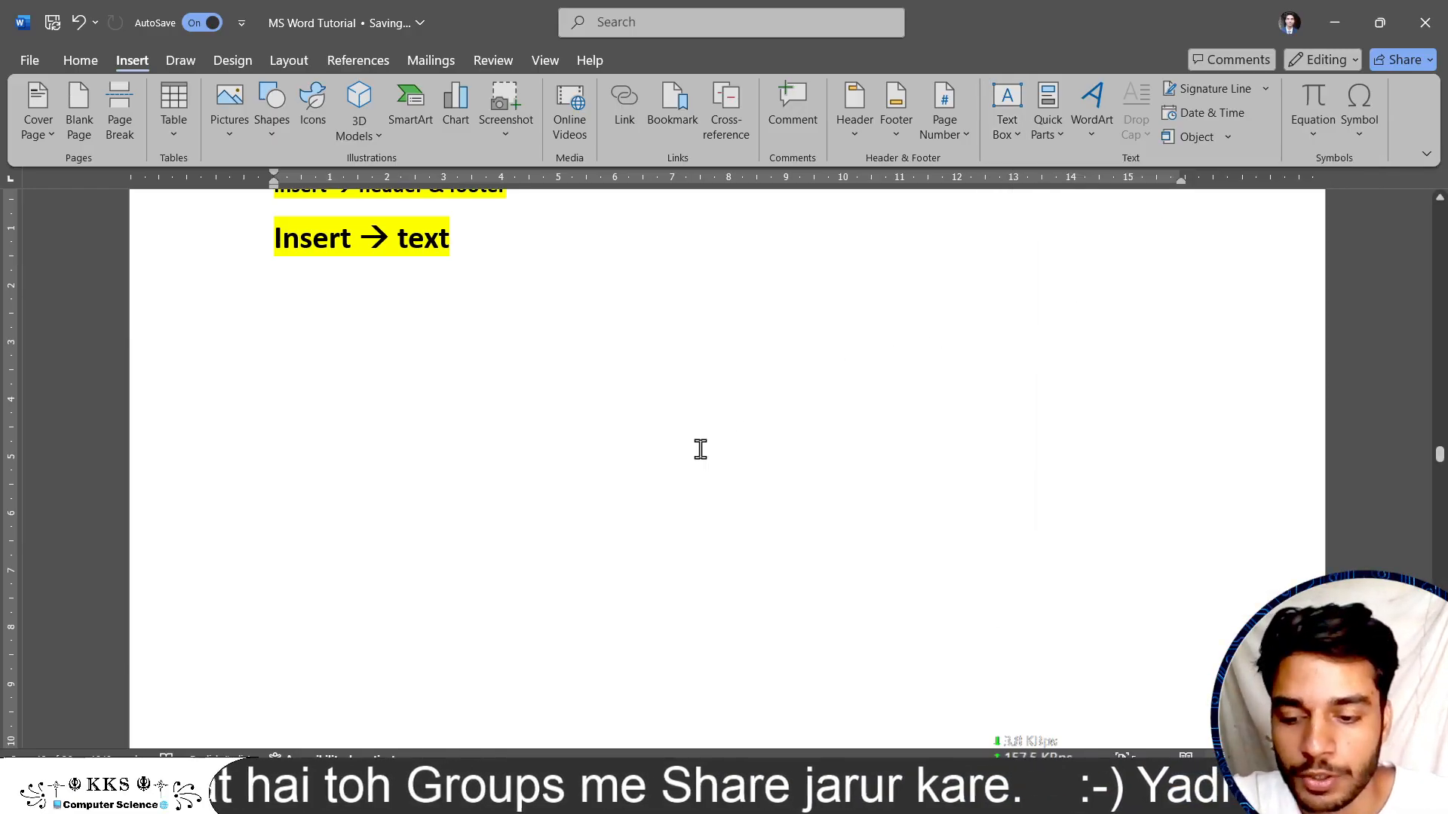
{"action": "left_click", "coordinate": [997, 135]}
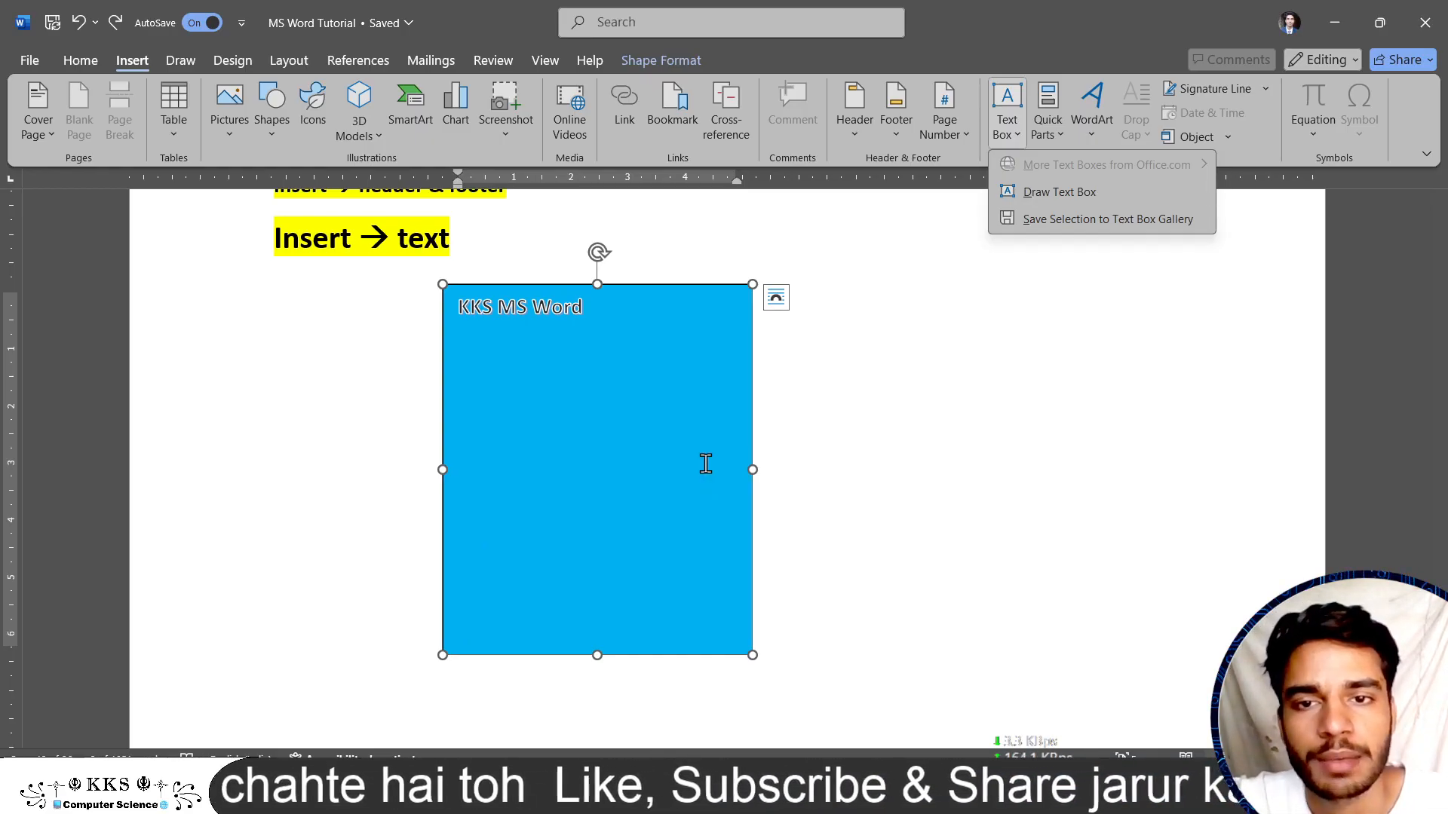
{"action": "left_click", "coordinate": [916, 379]}
Step: Undo the blue text box's changes and its creation, clearing the area below the heading
{"action": "key", "text": "ctrl+z"}
{"action": "key", "text": "ctrl+z"}
{"action": "key", "text": "ctrl+z"}
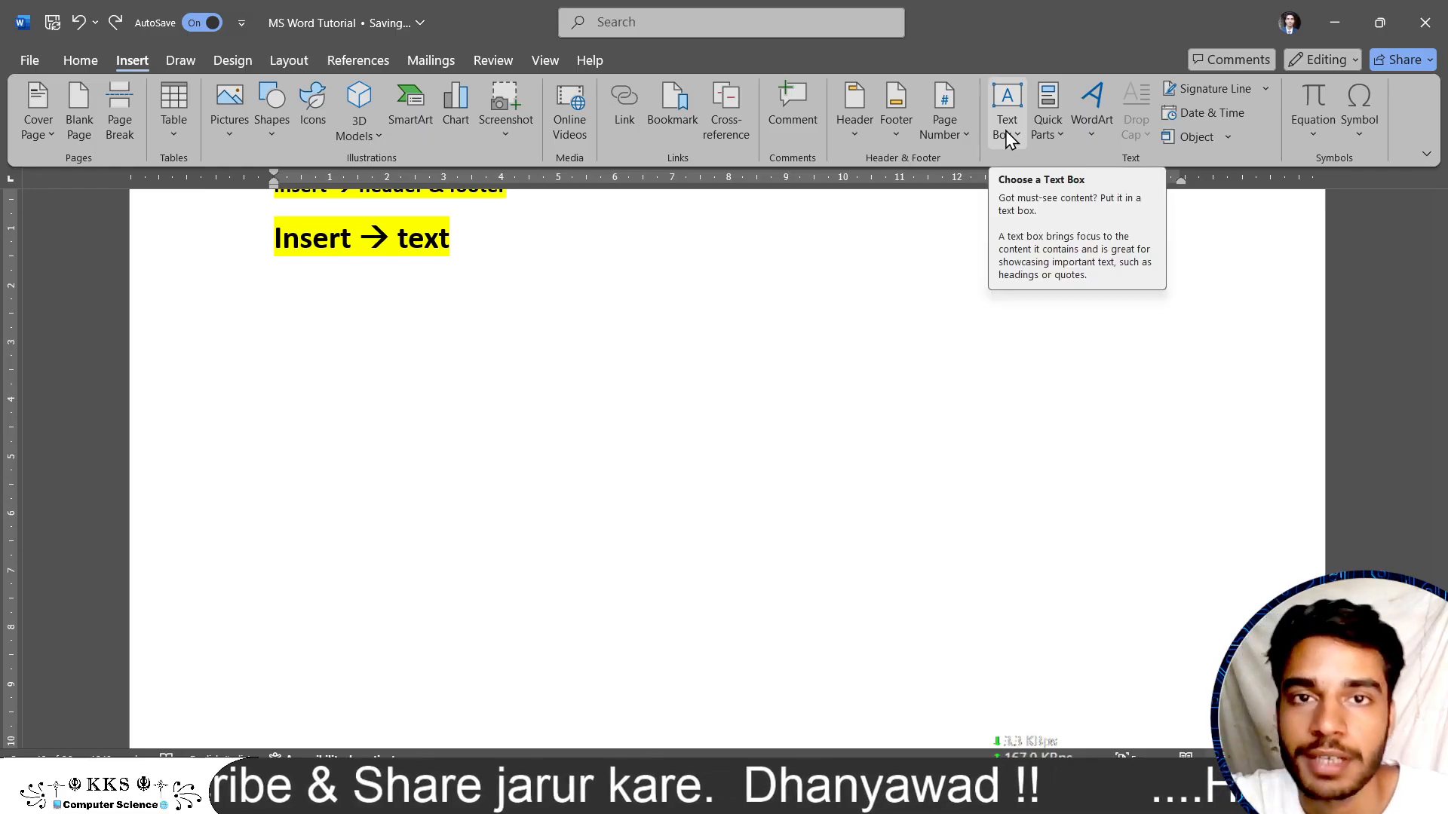
Step: Insert the saved AutoText entry containing the full name below the "Insert → text" heading
{"action": "left_click", "coordinate": [1053, 134]}
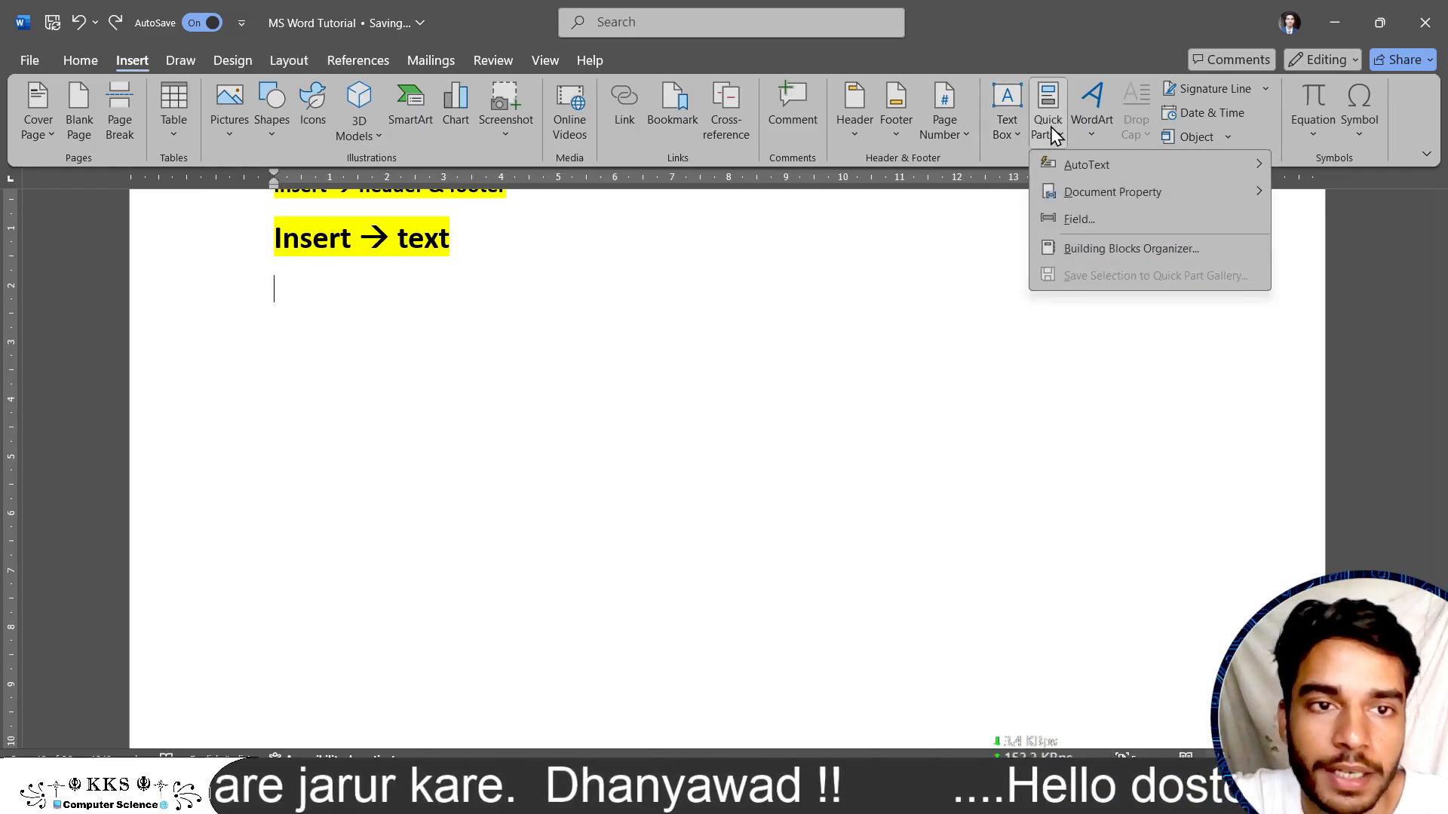
{"action": "mouse_move", "coordinate": [1123, 166]}
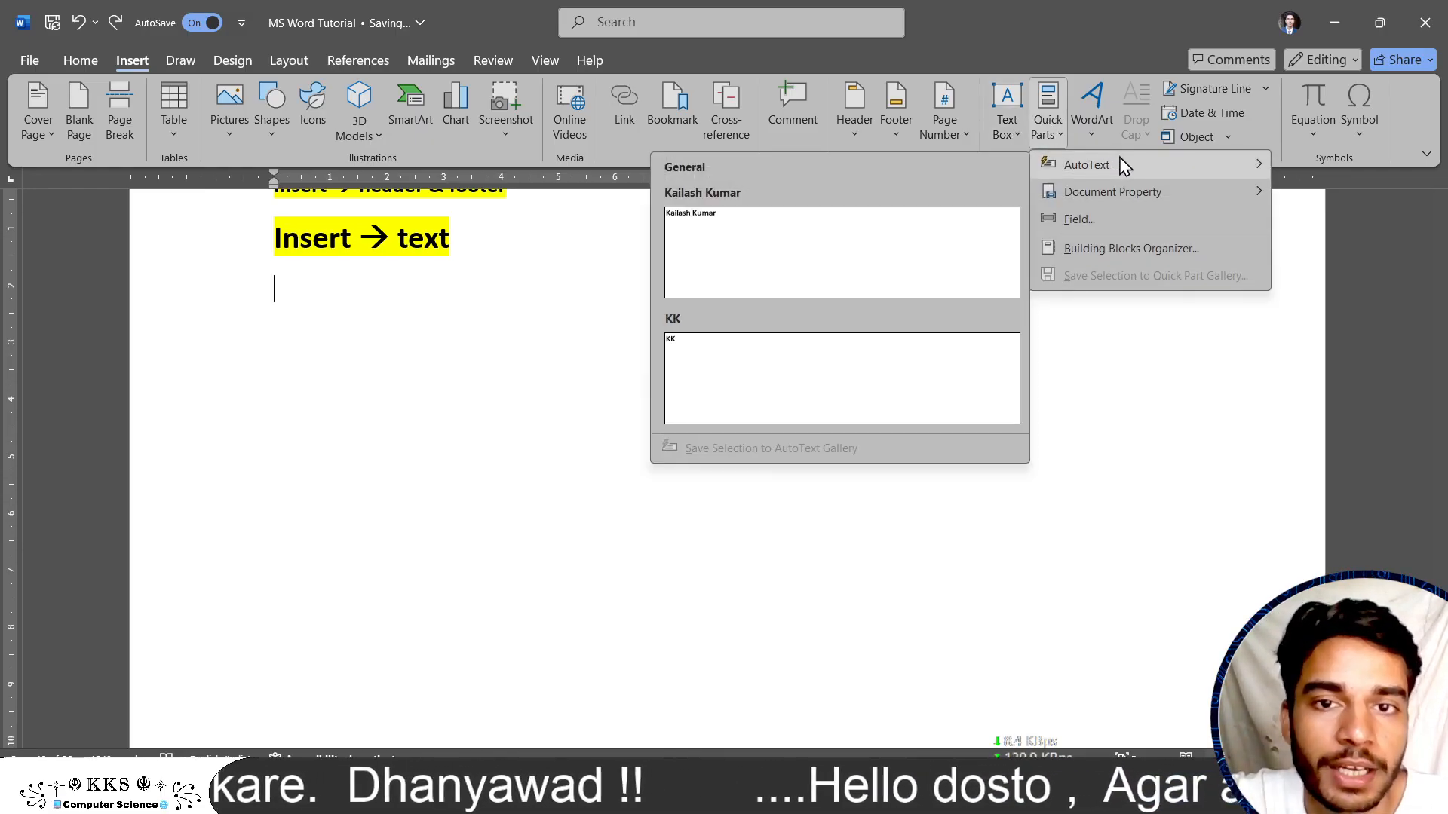
{"action": "left_click", "coordinate": [834, 247]}
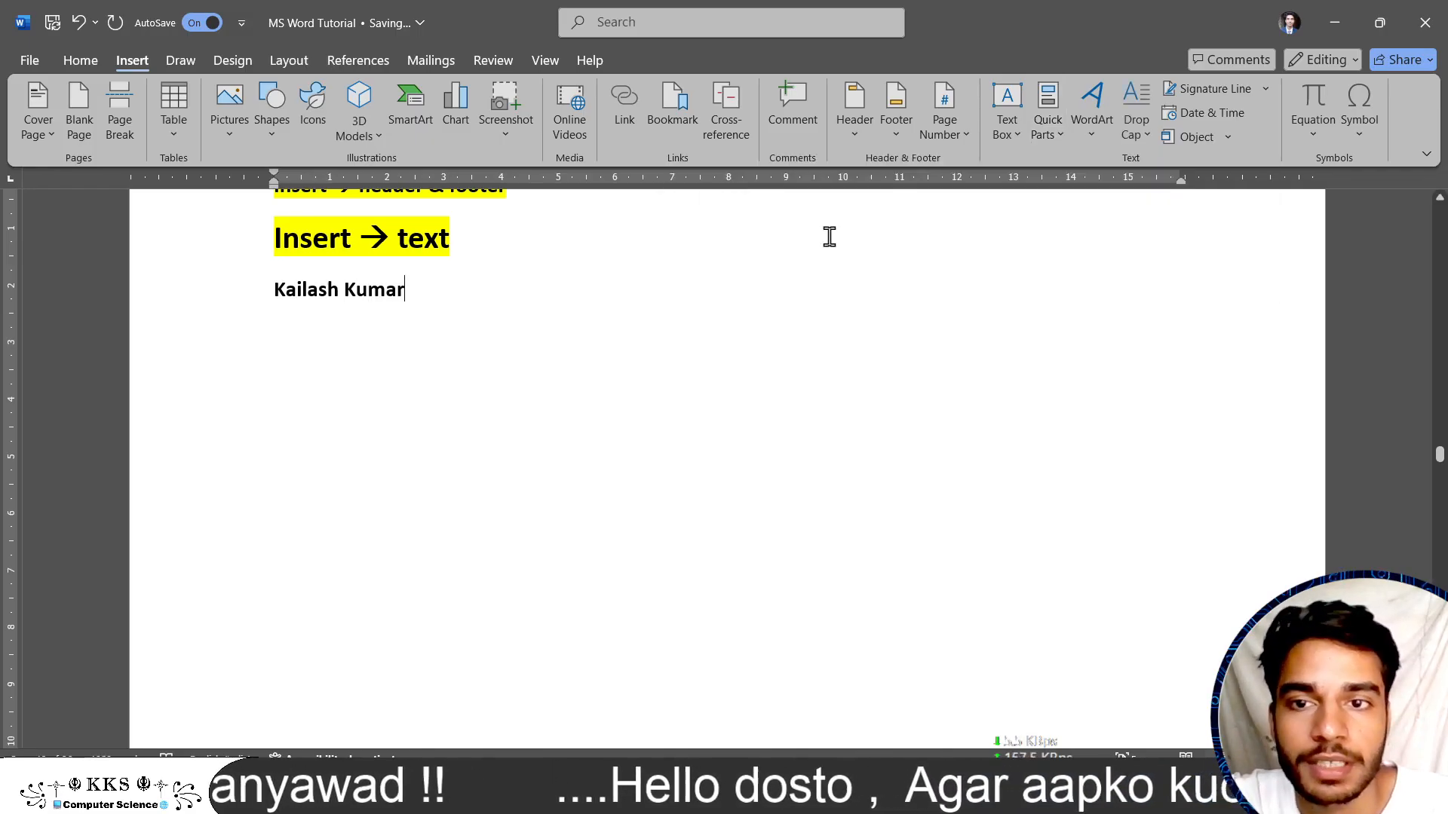
Step: Insert the Company E-mail document property directly after the inserted name
{"action": "left_click", "coordinate": [1042, 131]}
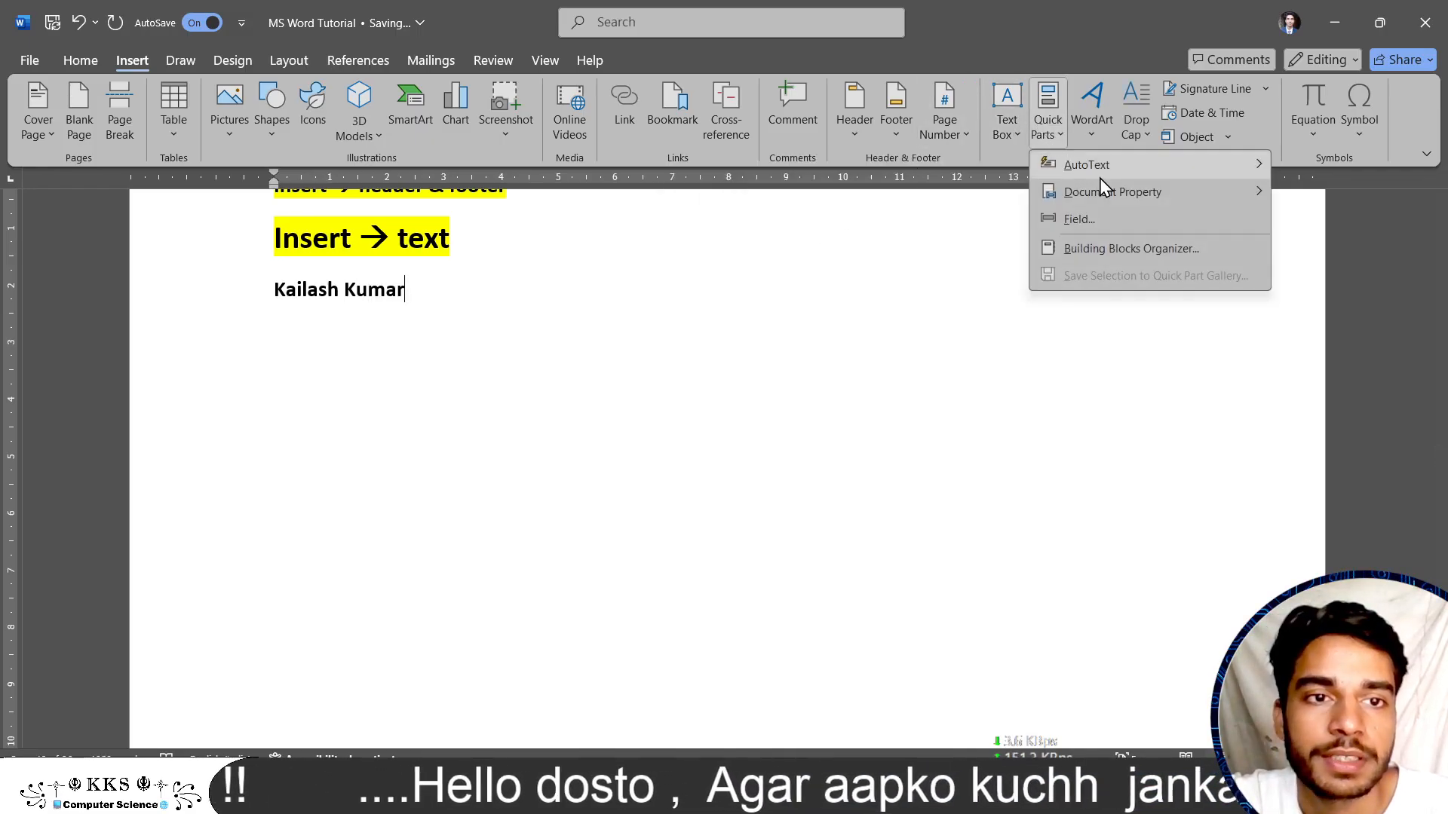
{"action": "mouse_move", "coordinate": [1107, 192]}
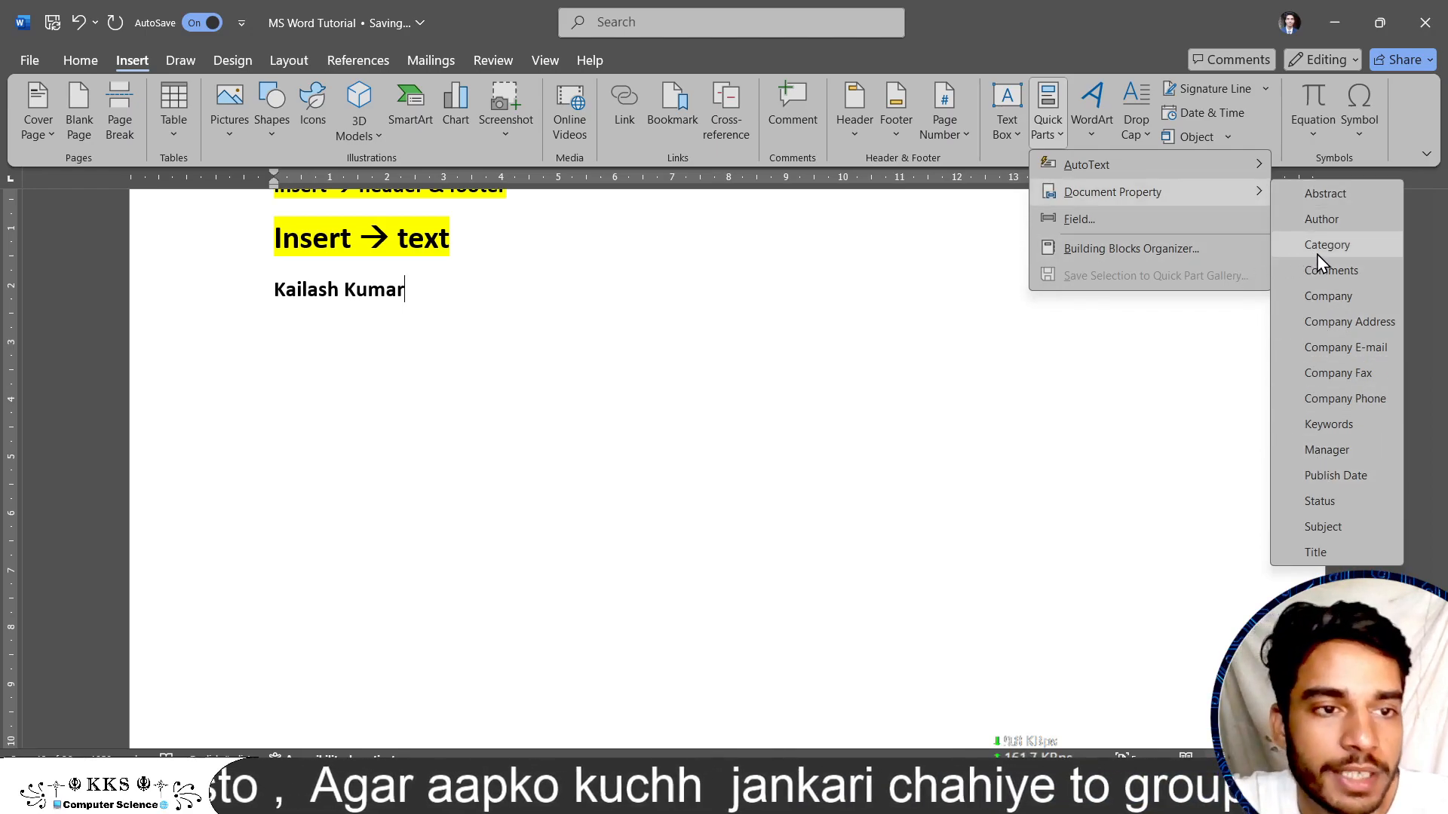
{"action": "left_click", "coordinate": [1341, 347]}
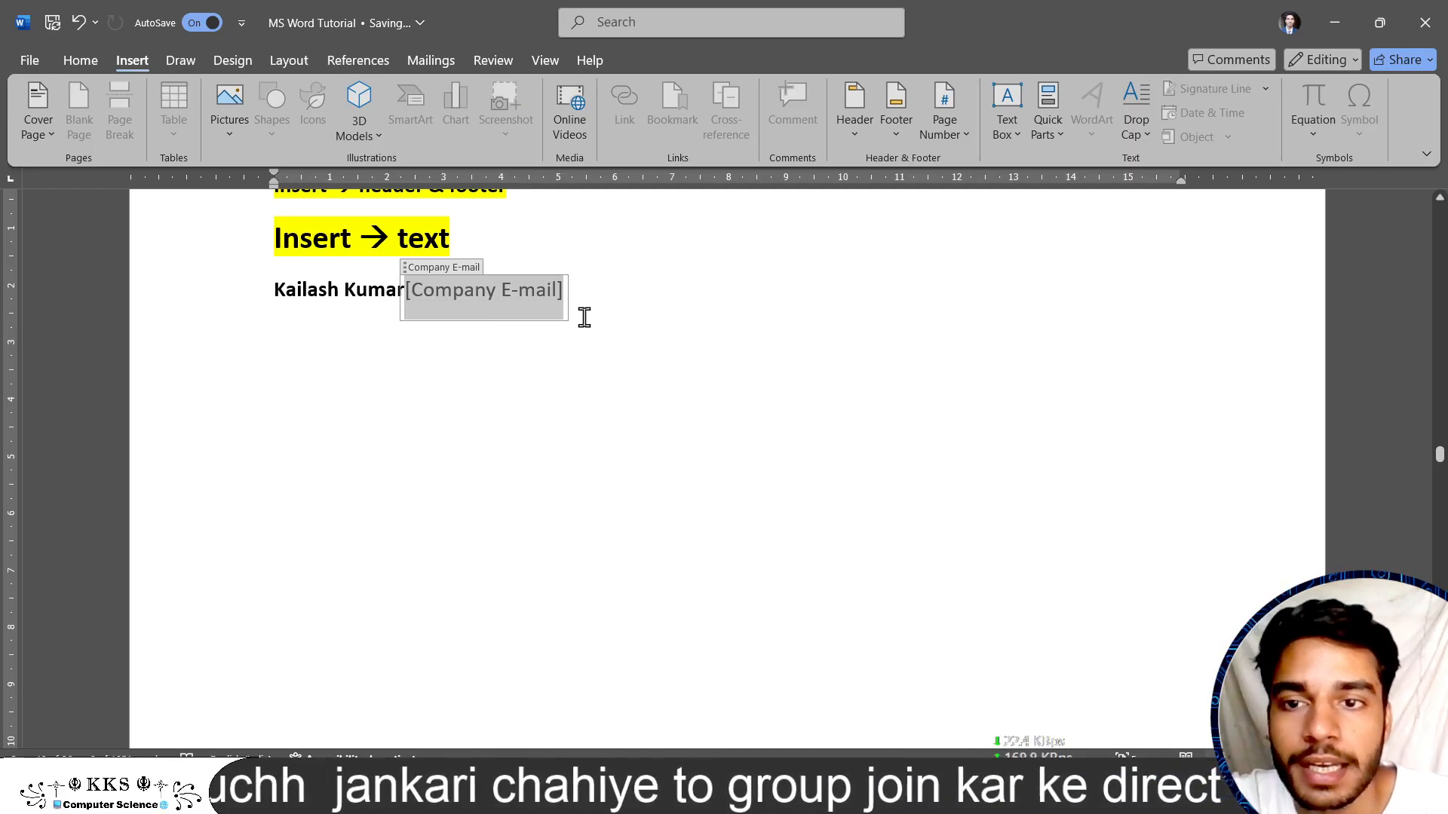
Step: Check the AutoText gallery with the e-mail placeholder selected, and delete the Company E-mail control along with the name's last letter
{"action": "left_click", "coordinate": [1049, 121]}
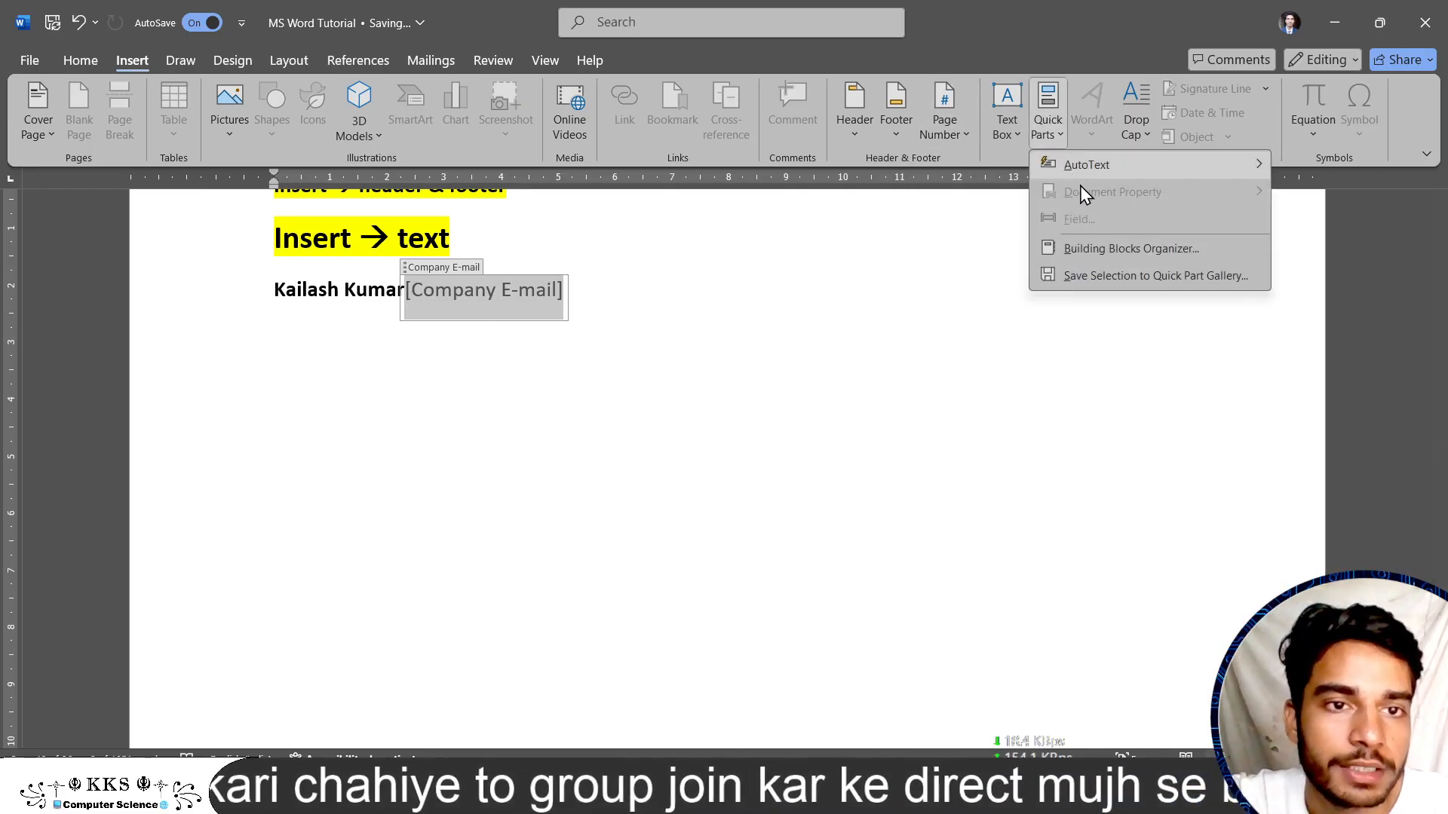
{"action": "mouse_move", "coordinate": [1078, 184]}
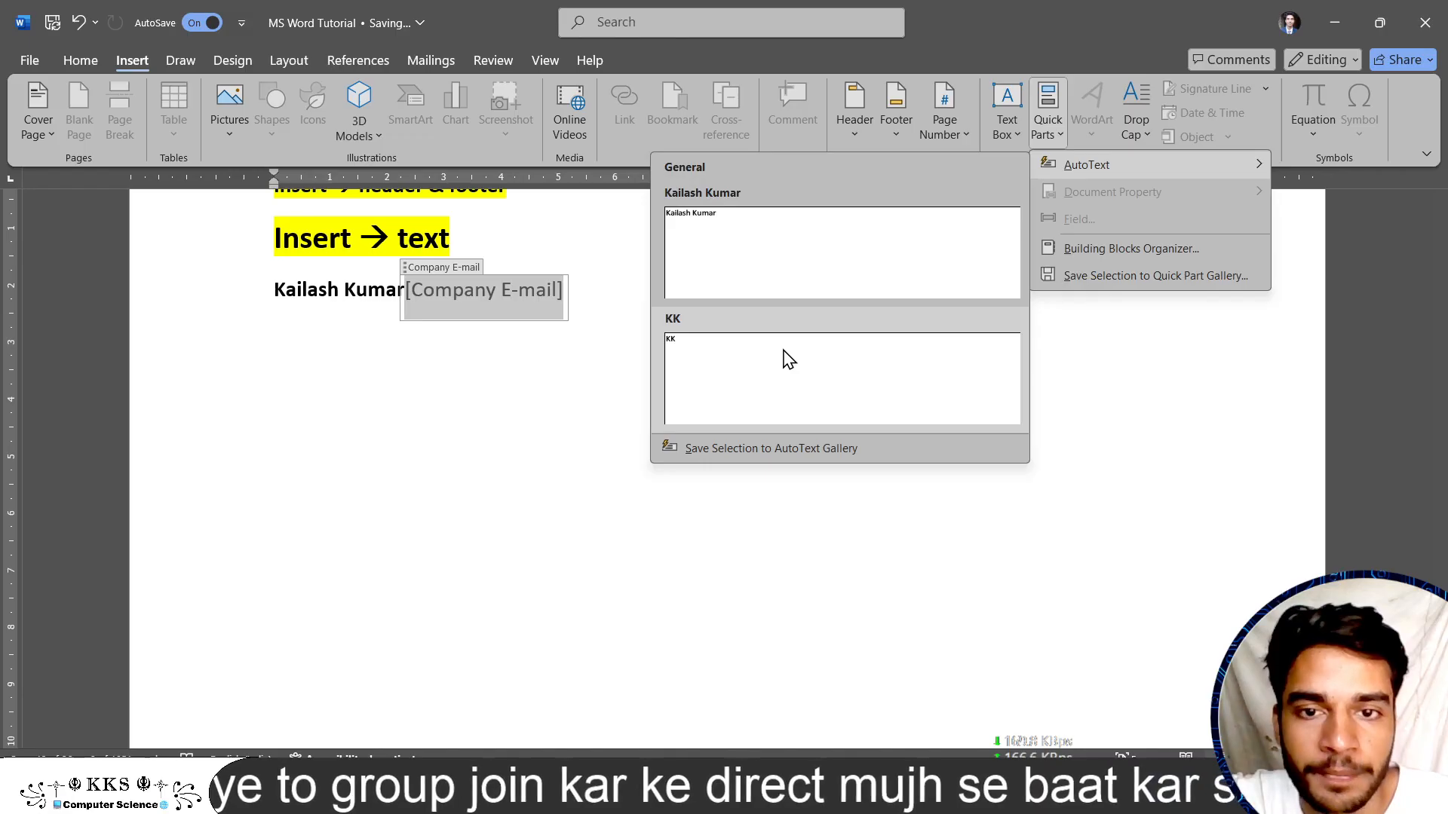
{"action": "left_click", "coordinate": [1074, 458]}
{"action": "key", "text": "BackSpace"}
{"action": "key", "text": "BackSpace"}
{"action": "key", "text": "BackSpace"}
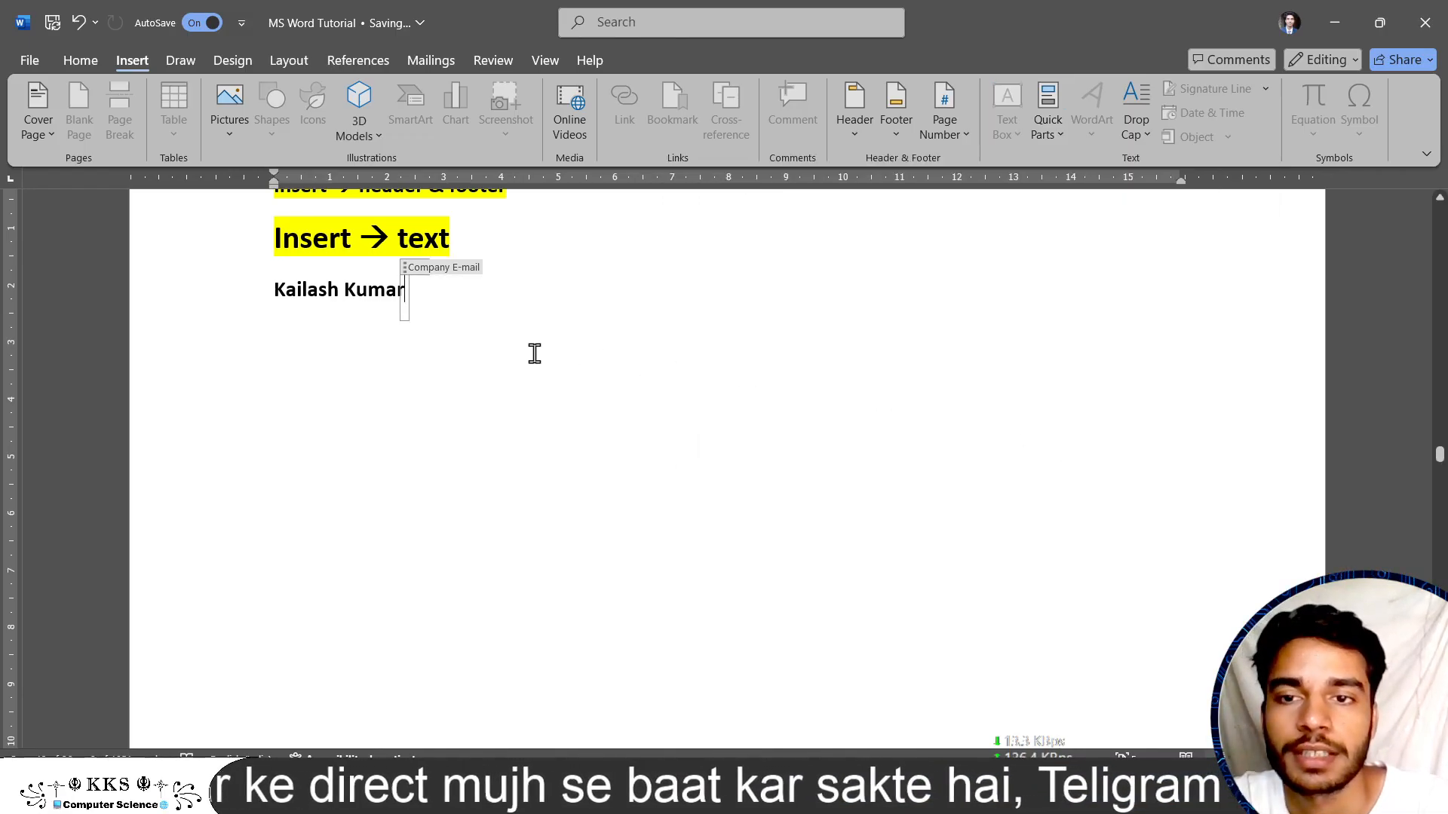
Step: Examine the field names offered in the Field dialog and the list of available document properties
{"action": "left_click", "coordinate": [1045, 136]}
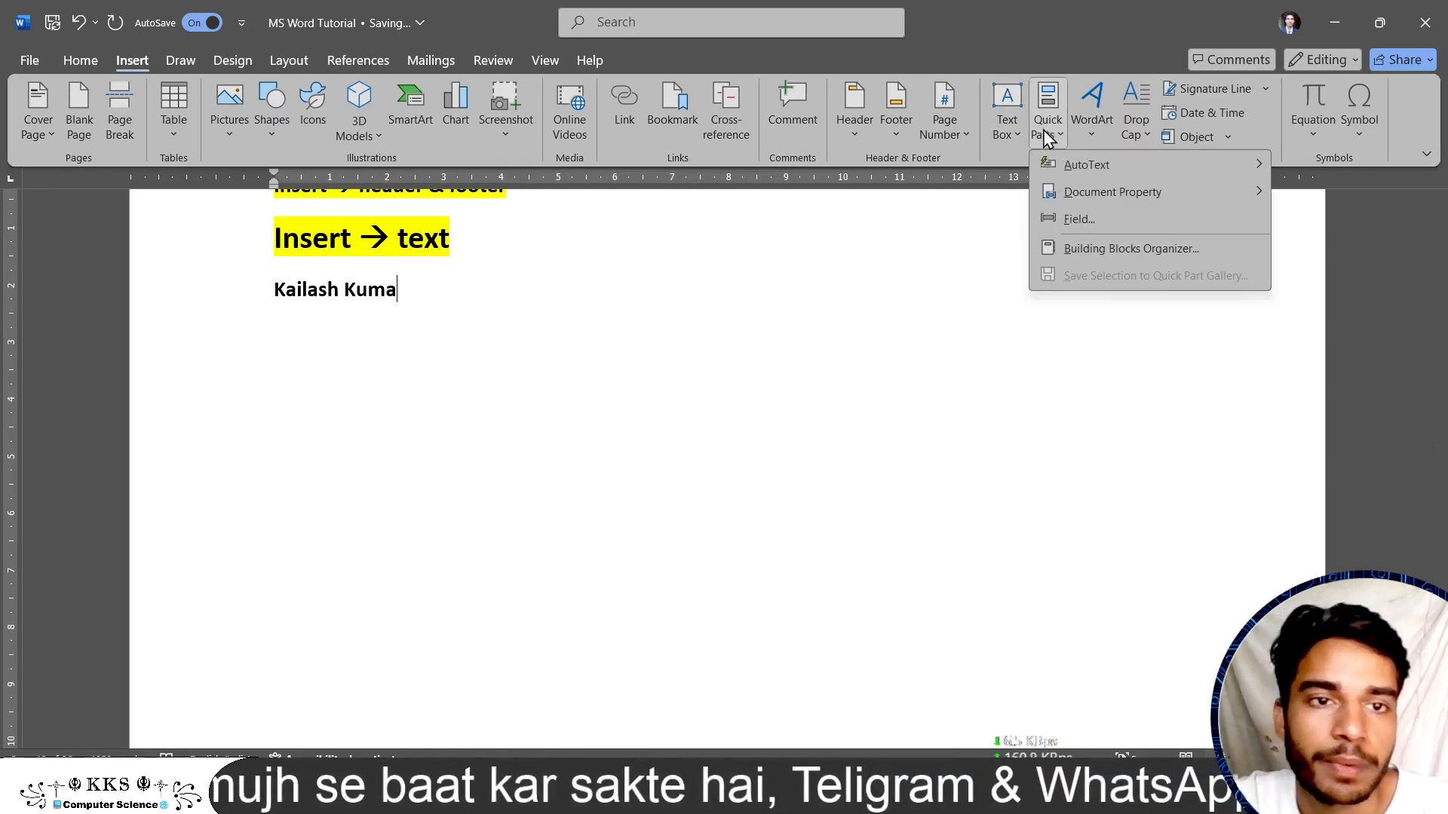
{"action": "left_click", "coordinate": [1105, 219]}
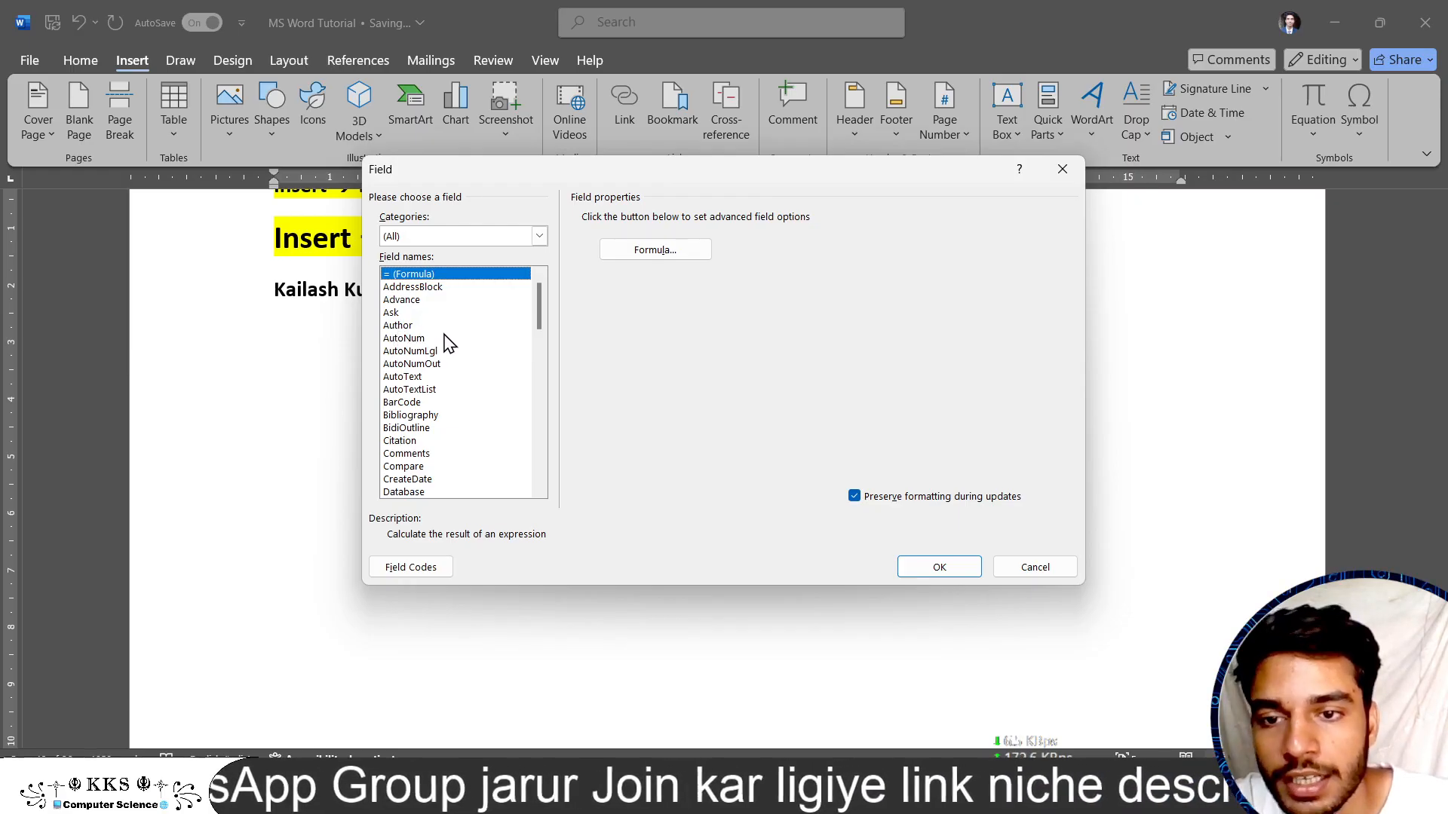
{"action": "left_click", "coordinate": [1024, 570]}
{"action": "left_click", "coordinate": [1056, 105]}
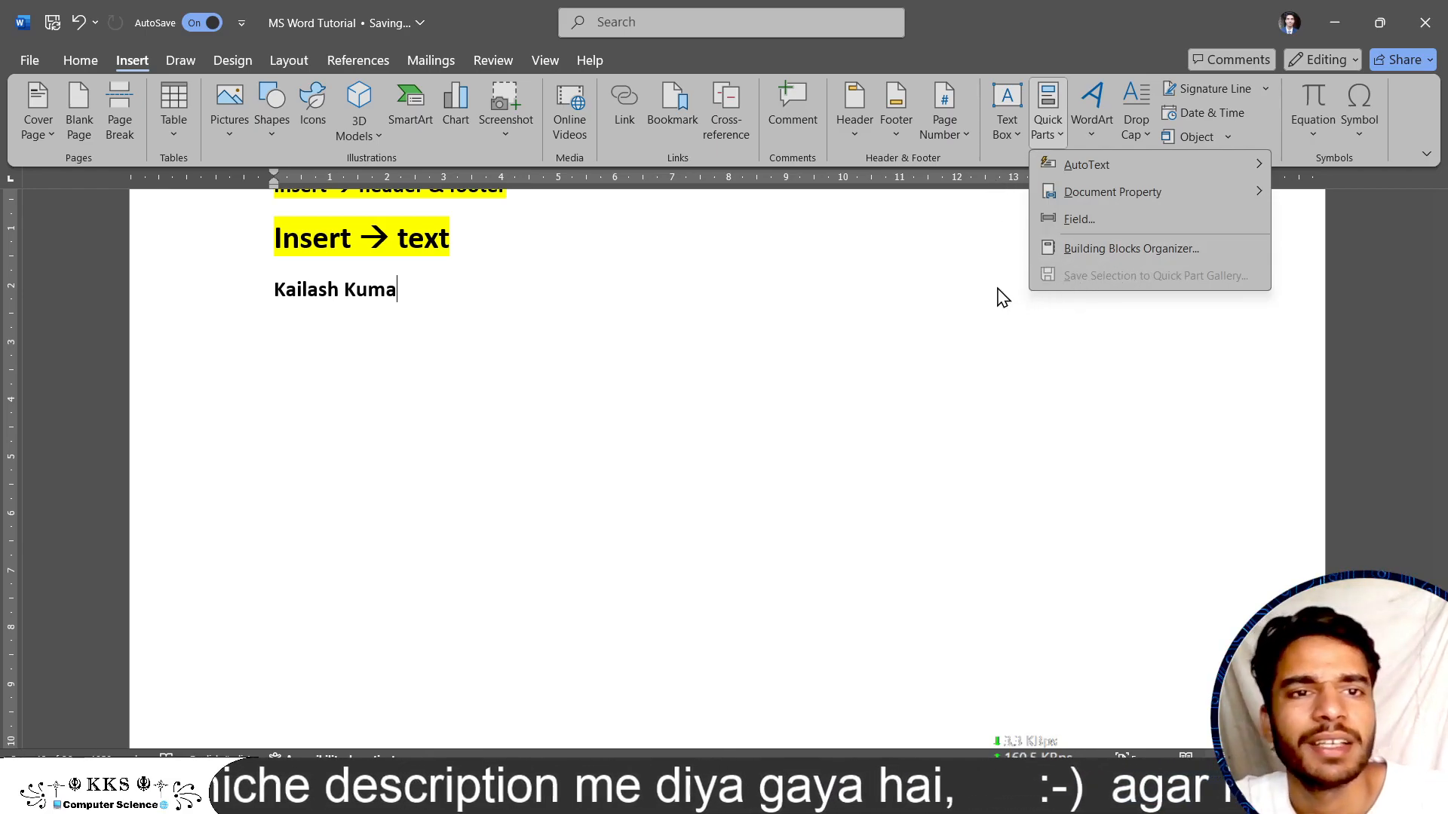
{"action": "mouse_move", "coordinate": [1199, 195]}
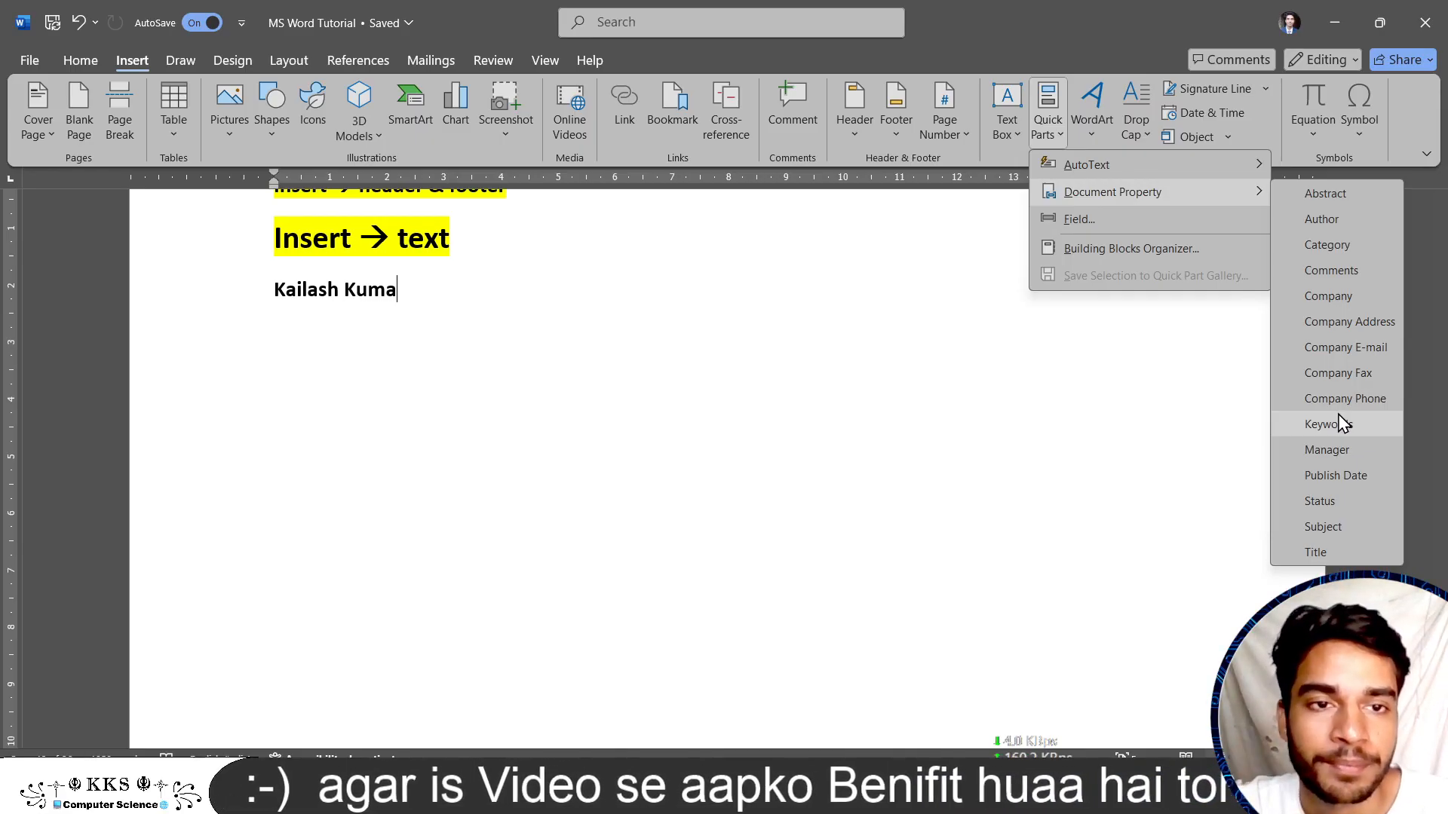
{"action": "left_click", "coordinate": [772, 273]}
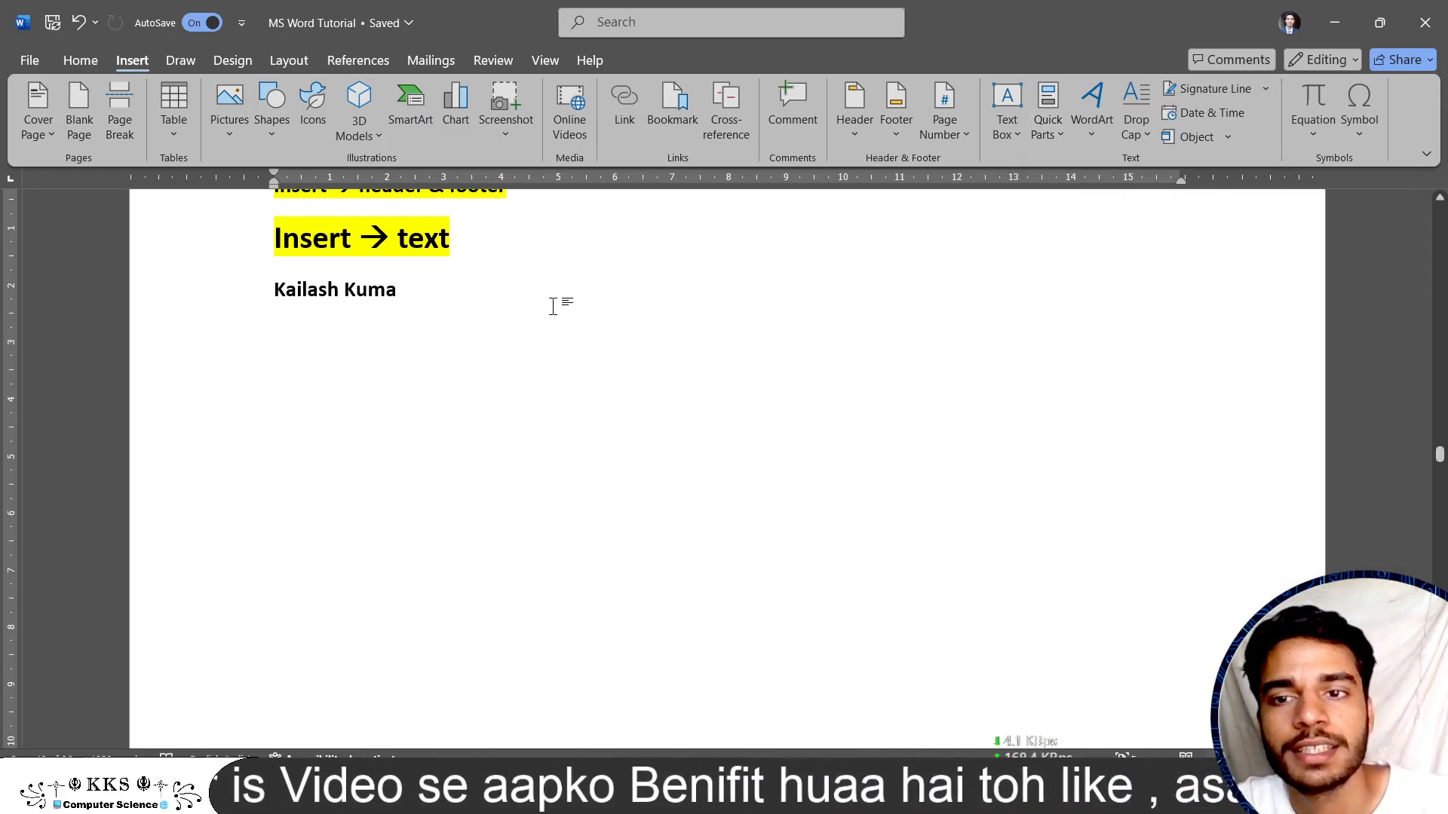
Step: Delete the whole name from the line below the "Insert → text" heading
{"action": "type", "text": "r"}
{"action": "key", "text": "BackSpace"}
{"action": "key", "text": "BackSpace"}
{"action": "key", "text": "BackSpace"}
{"action": "key", "text": "BackSpace"}
{"action": "key", "text": "BackSpace"}
{"action": "key", "text": "BackSpace"}
{"action": "key", "text": "BackSpace"}
{"action": "key", "text": "BackSpace"}
{"action": "key", "text": "BackSpace"}
{"action": "key", "text": "BackSpace"}
{"action": "key", "text": "BackSpace"}
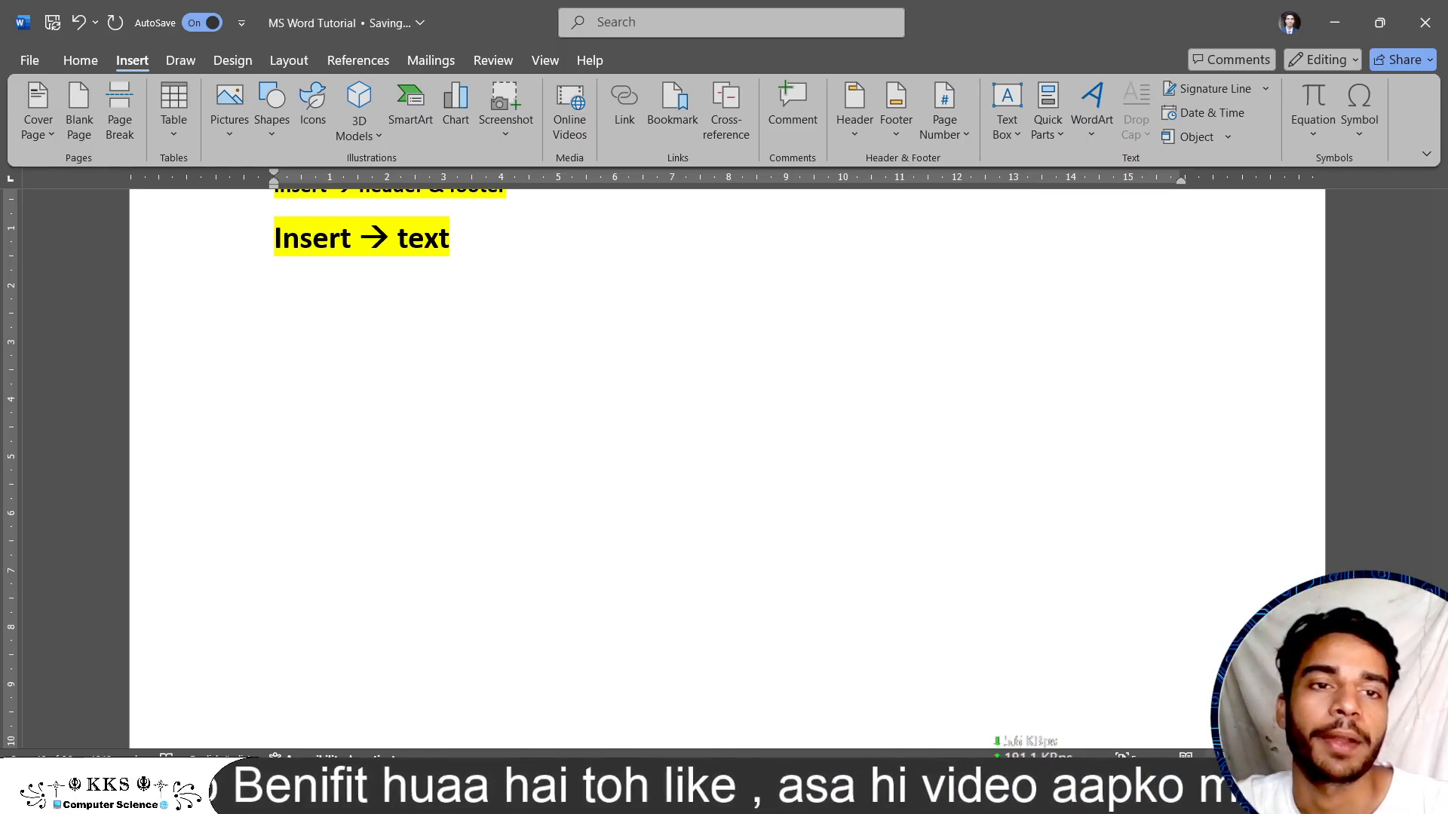
Step: Check the WordArt style gallery, and restore the deleted name, the quote text box and the blue "KKS MS Word" box through Undo
{"action": "left_click", "coordinate": [1111, 137]}
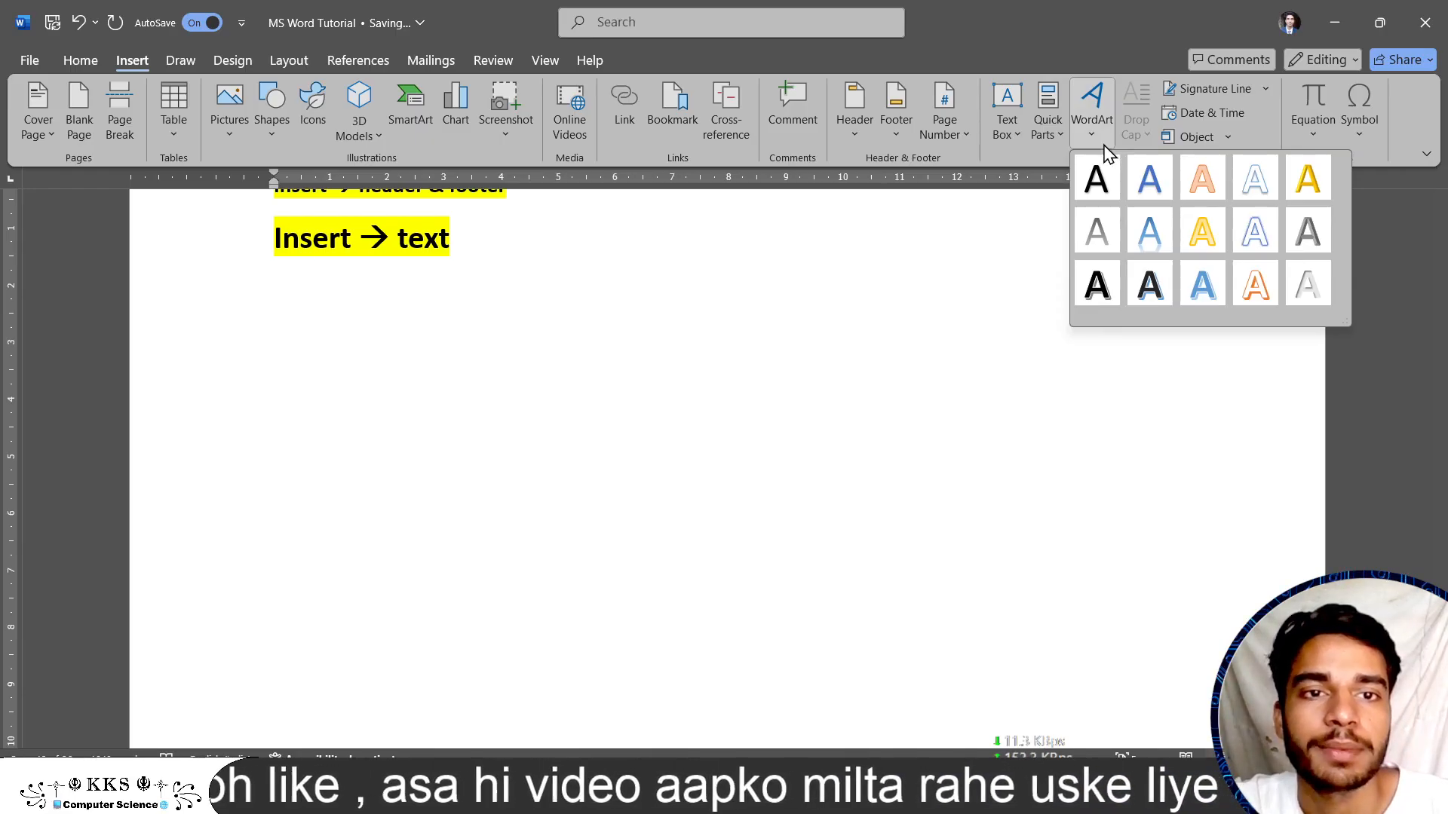
{"action": "left_click", "coordinate": [737, 309]}
{"action": "type", "text": "Kailash Kuma"}
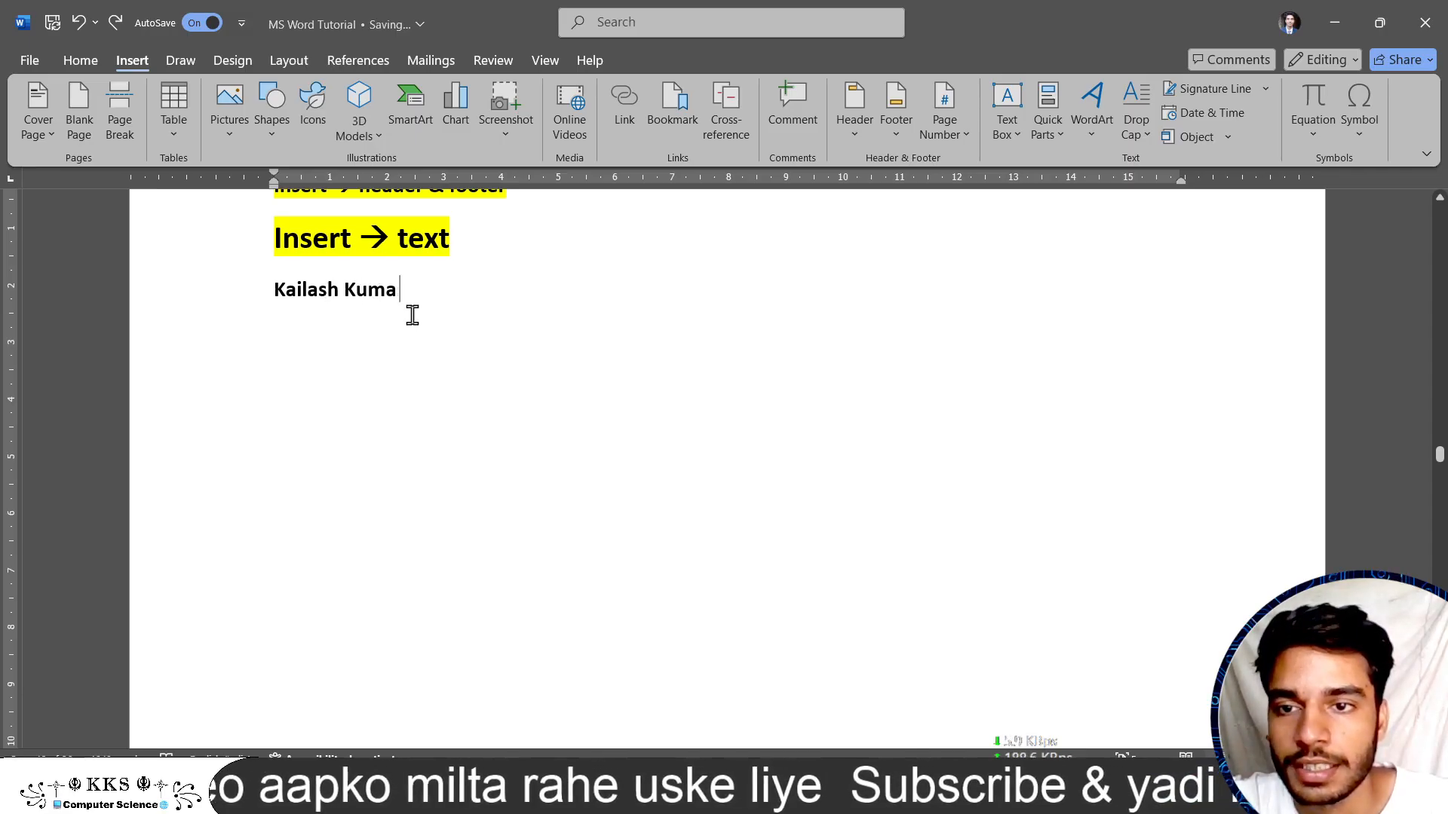
{"action": "key", "text": "ctrl+z"}
{"action": "key", "text": "ctrl+z"}
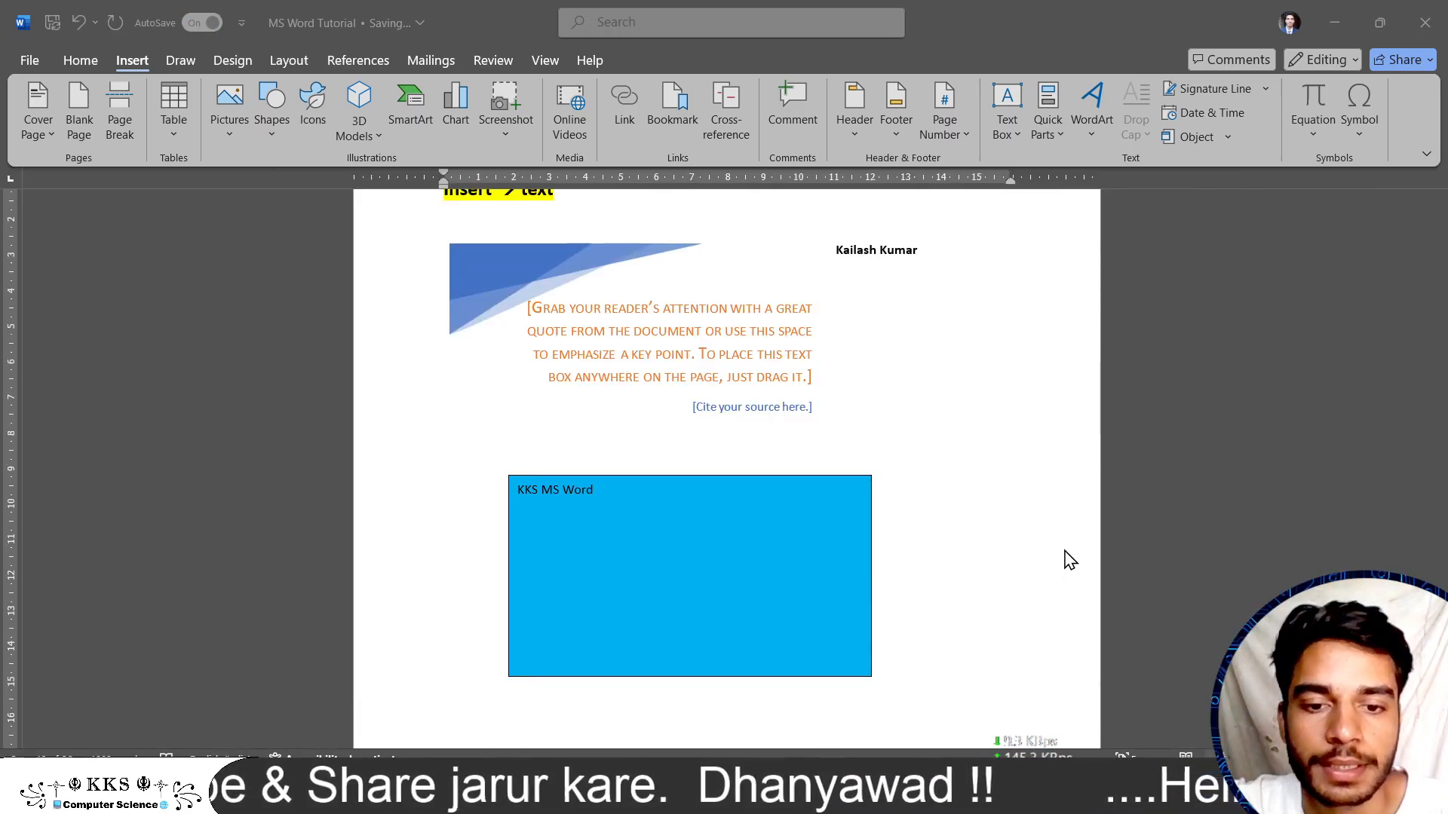
Step: Insert the Status document property on the line below the name and fill it with "On Going"
{"action": "left_click", "coordinate": [977, 54]}
{"action": "scroll", "coordinate": [853, 370], "scroll_direction": "down", "scroll_amount": 5}
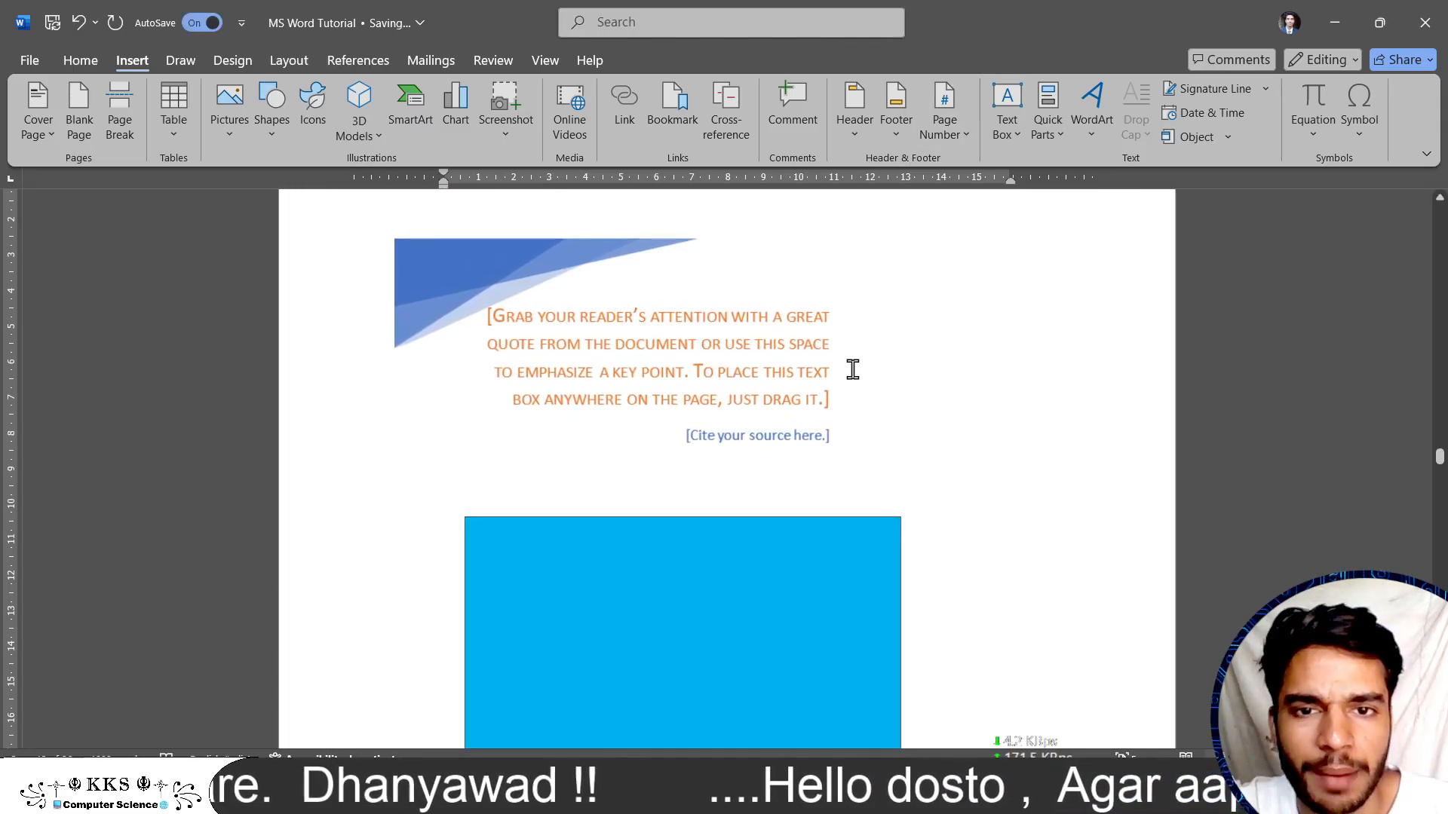
{"action": "left_click", "coordinate": [1062, 133]}
{"action": "mouse_move", "coordinate": [1152, 193]}
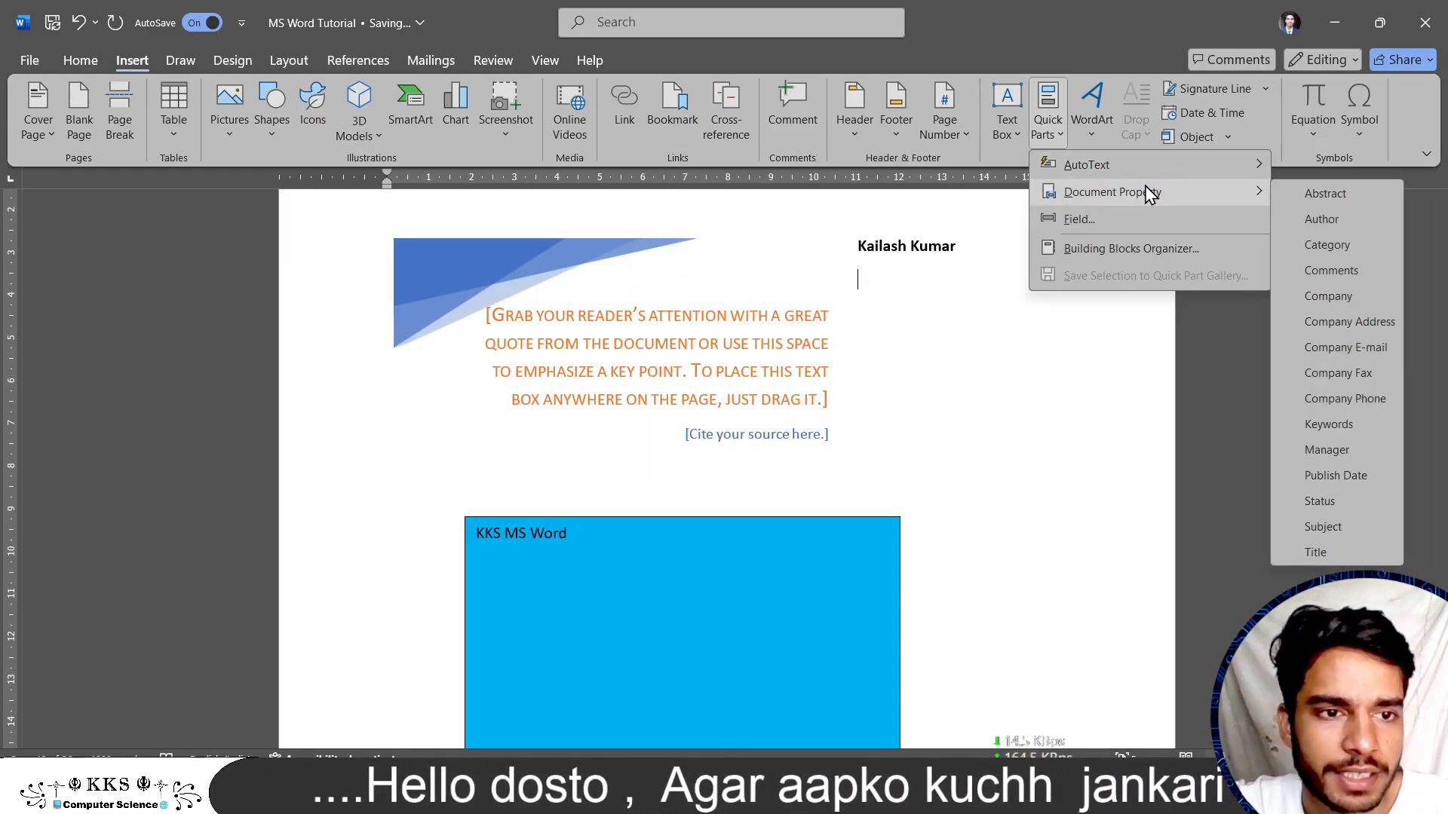
{"action": "left_click", "coordinate": [1318, 500]}
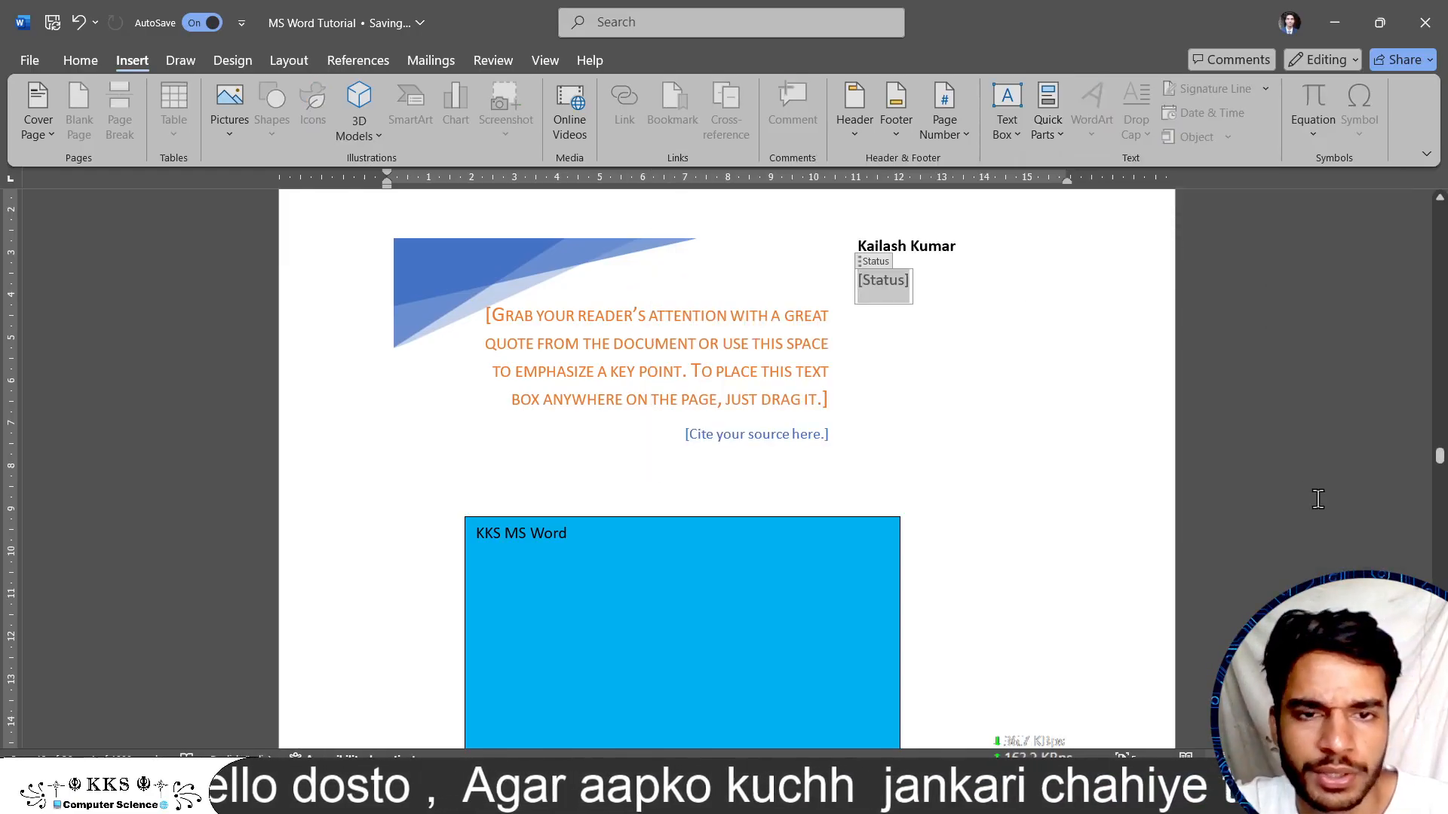
{"action": "type", "text": "On"}
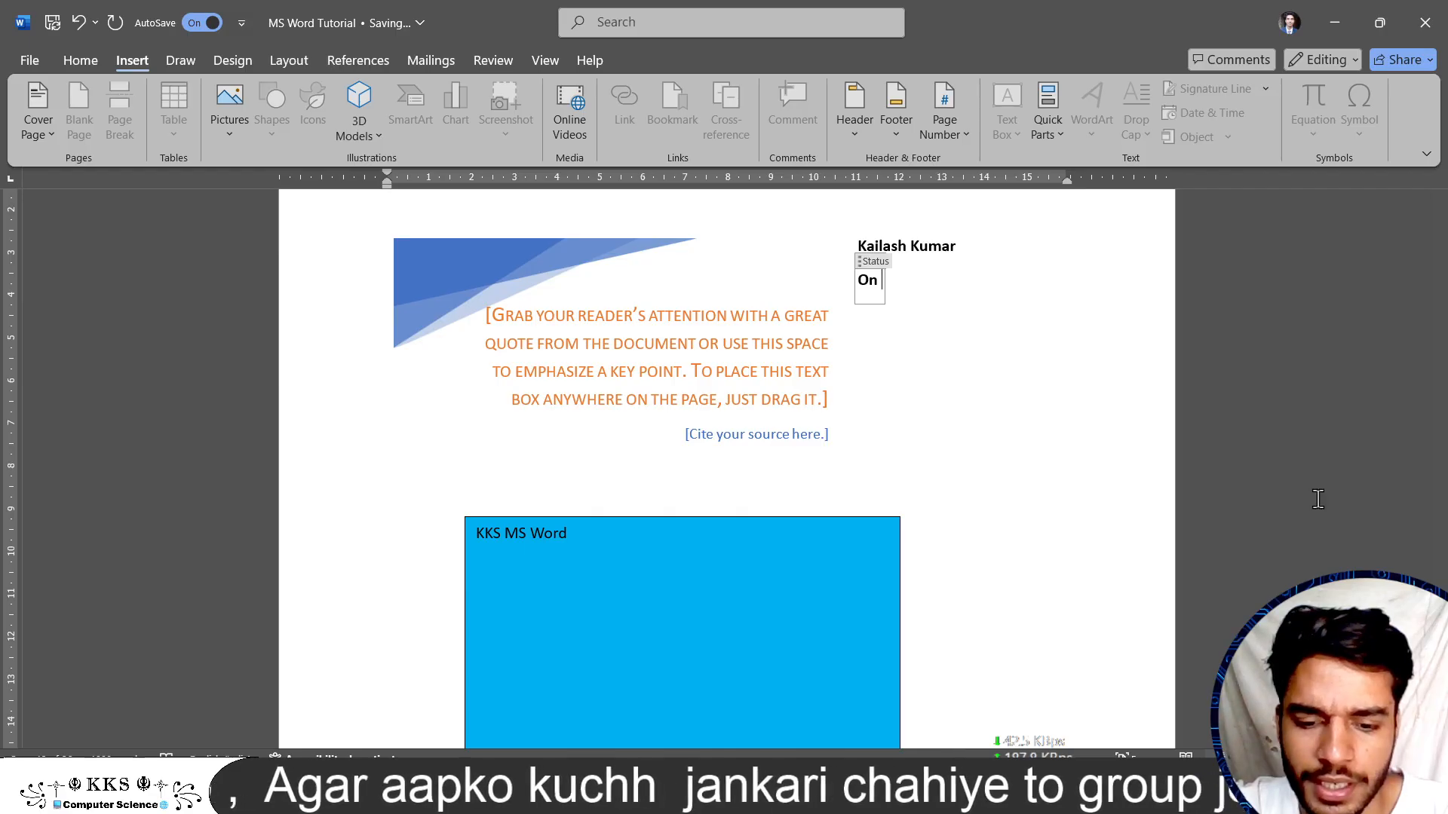
{"action": "type", "text": " Go"}
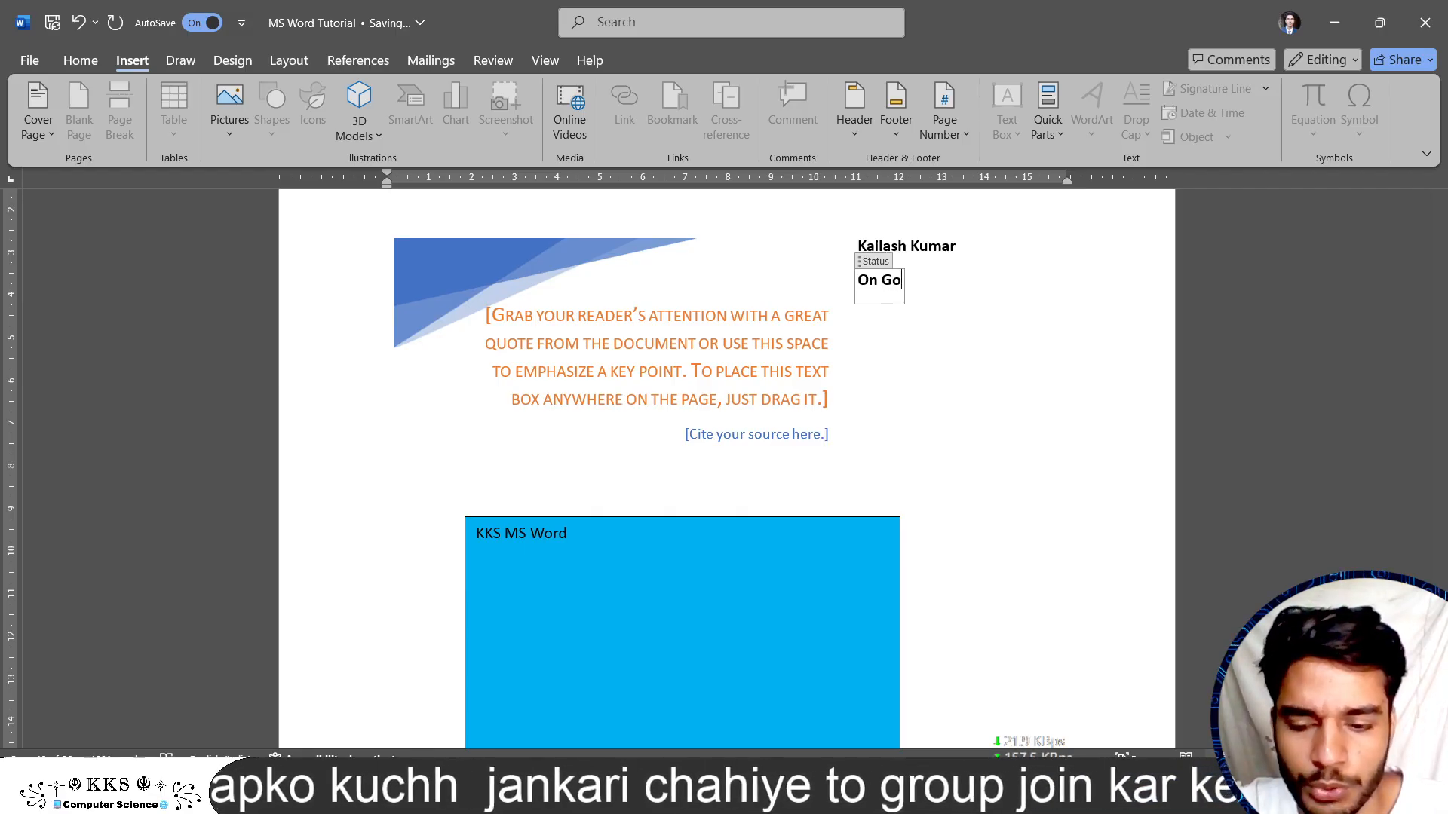
{"action": "type", "text": "ing"}
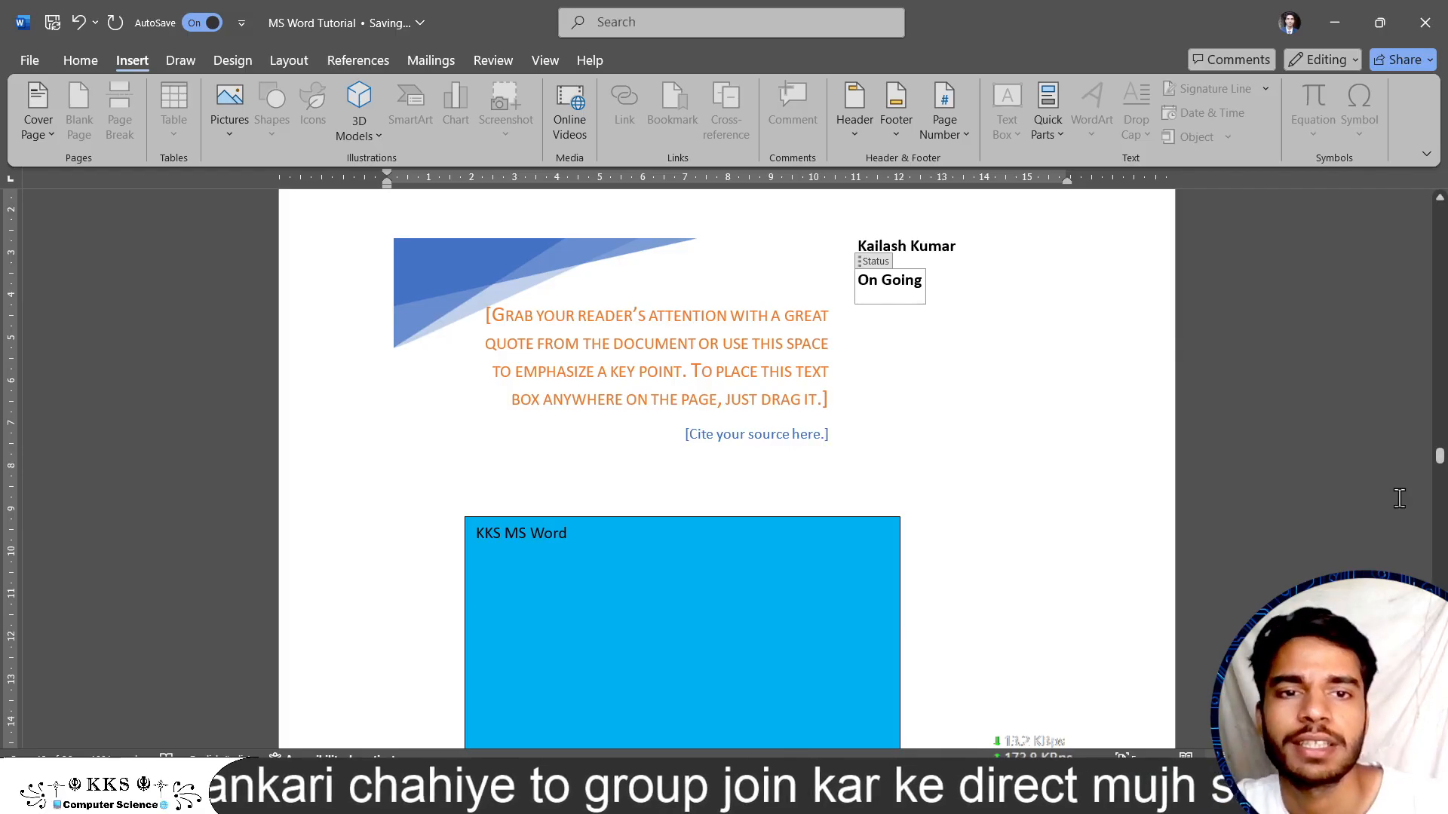
{"action": "left_click", "coordinate": [1035, 289]}
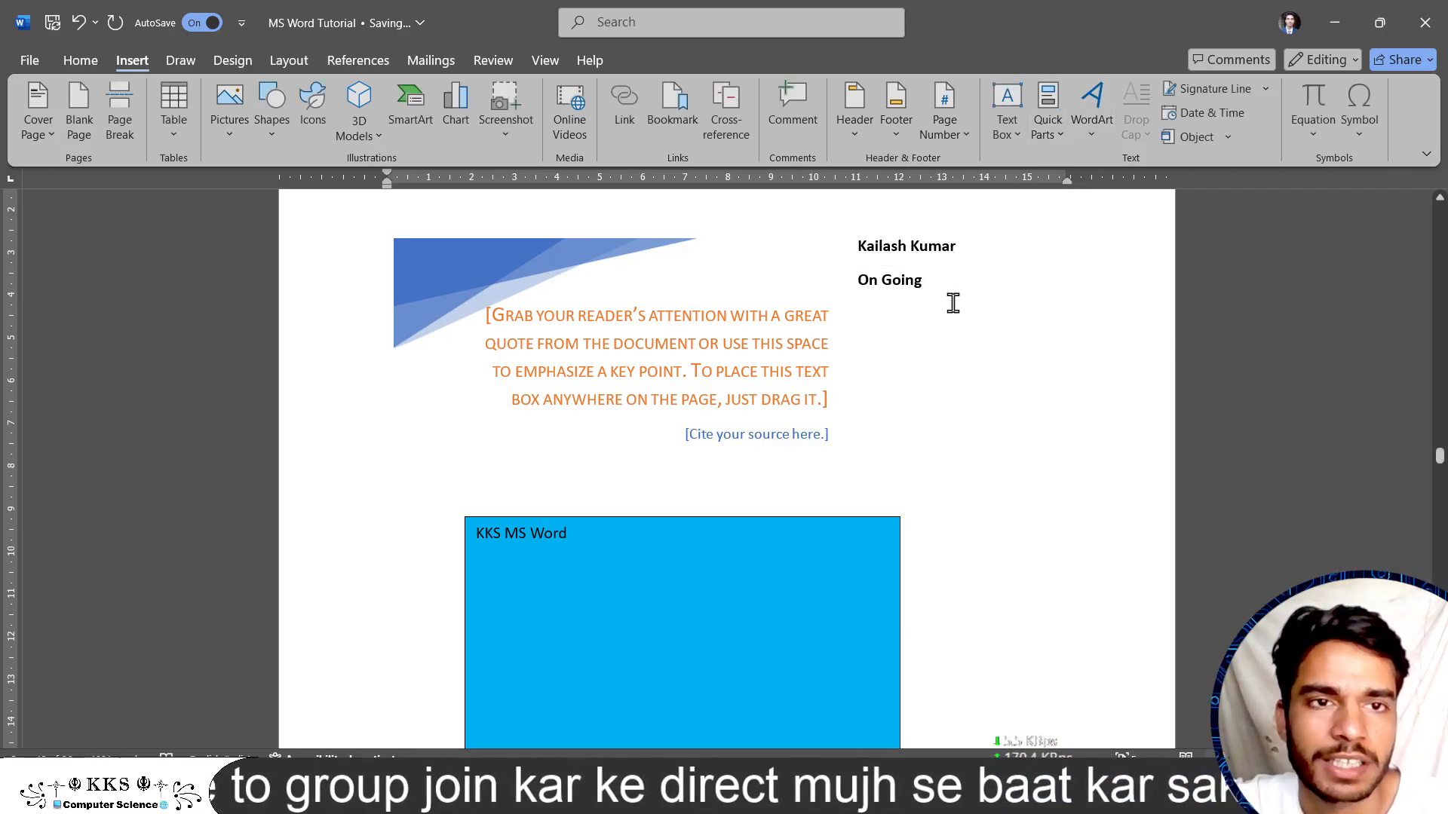
Step: Look over the WordArt styles, and add an empty paragraph below the "On Going" status
{"action": "left_click", "coordinate": [1100, 135]}
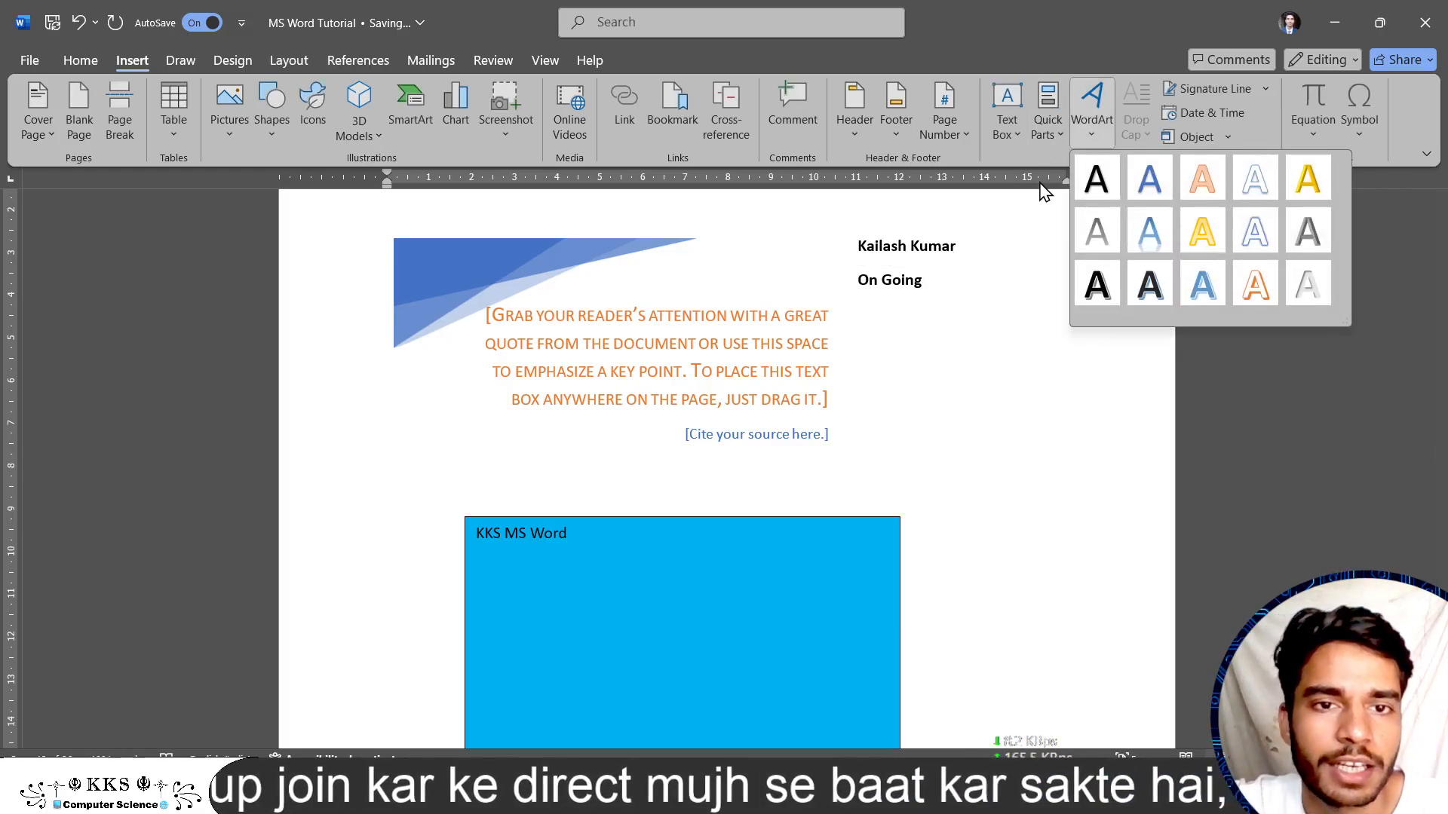
{"action": "left_click", "coordinate": [948, 285]}
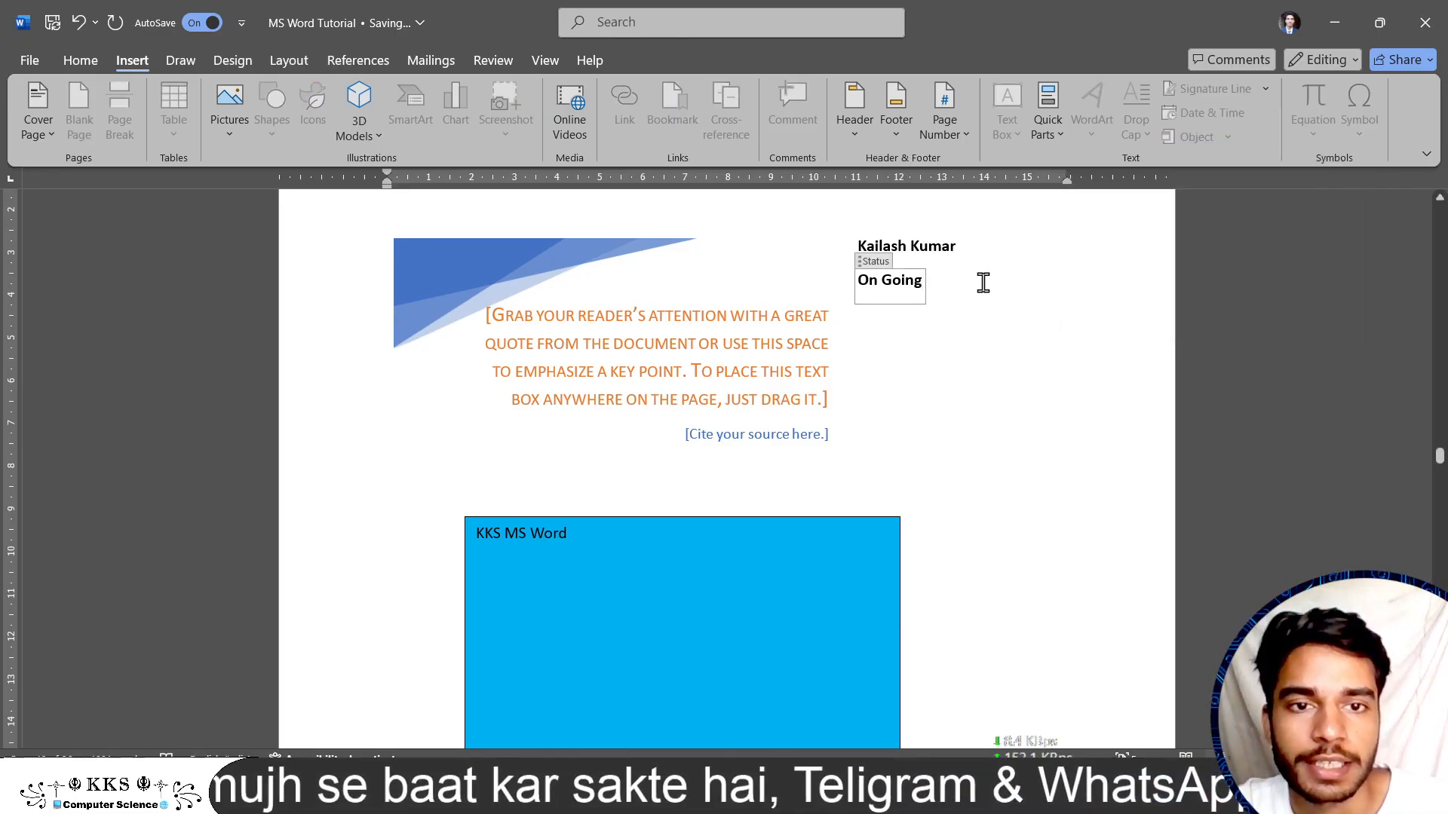
{"action": "scroll", "coordinate": [983, 283], "scroll_direction": "down", "scroll_amount": 5}
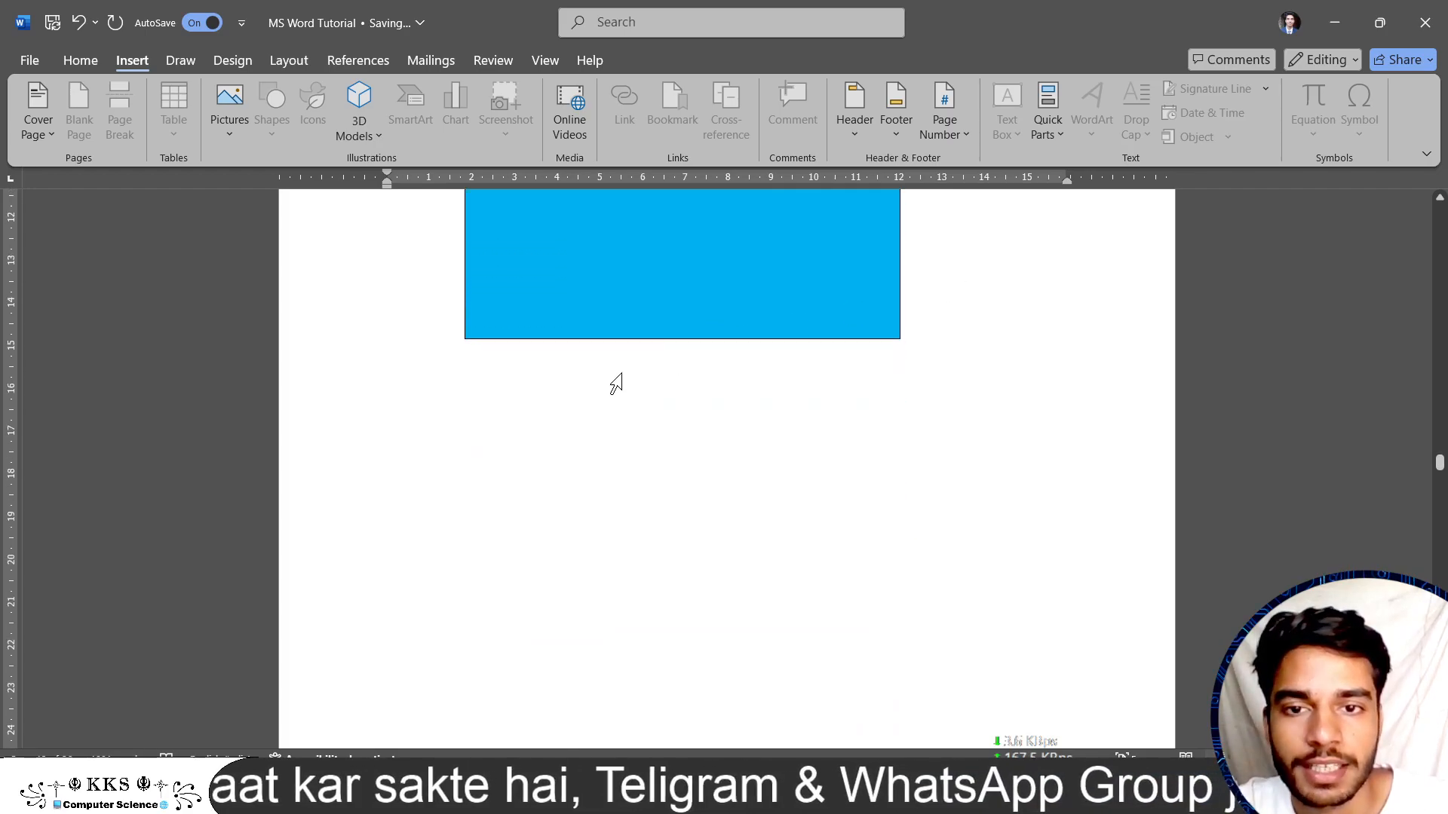
{"action": "right_click", "coordinate": [616, 383]}
{"action": "key", "text": "ctrl+z"}
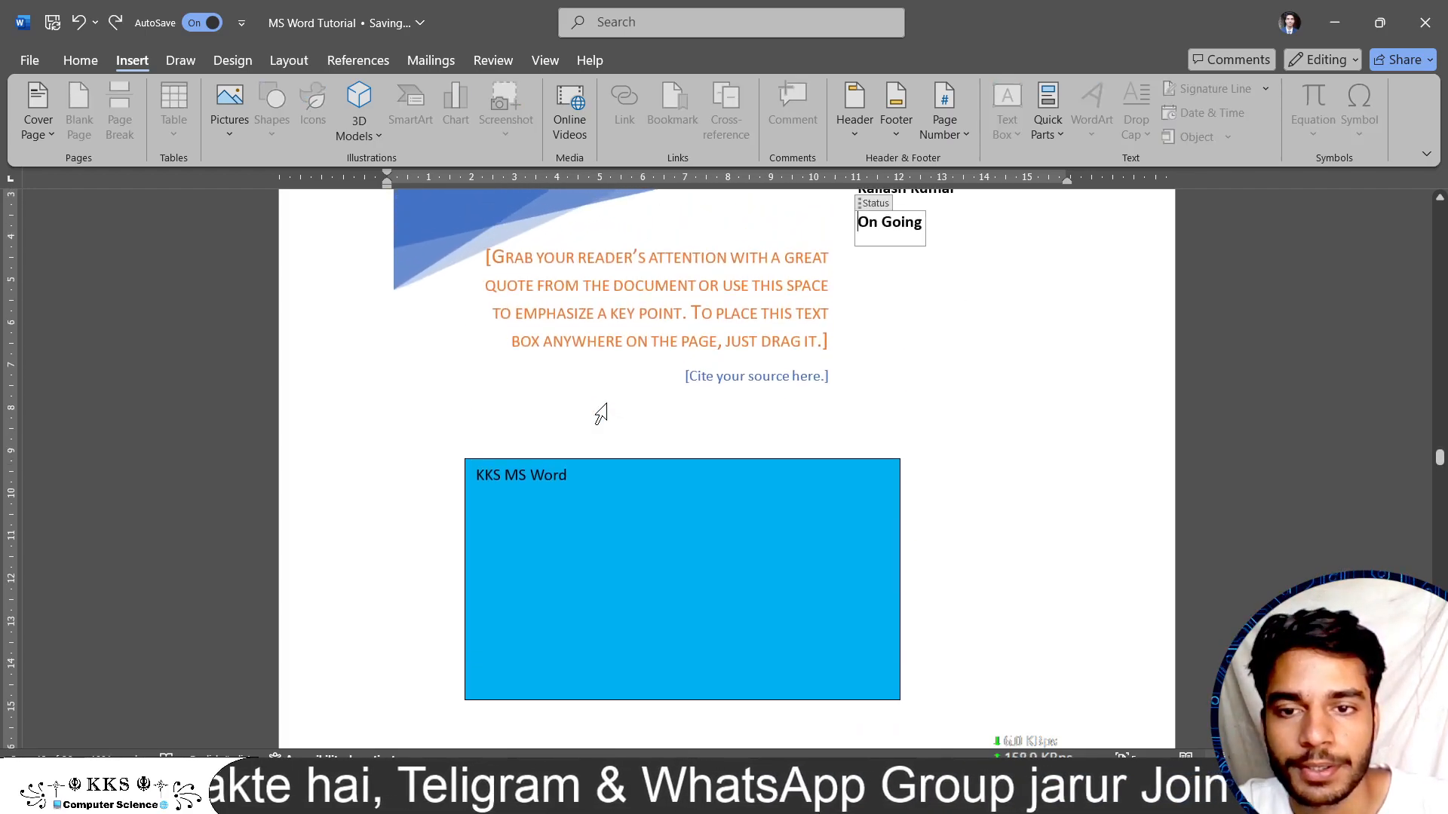
{"action": "left_click", "coordinate": [965, 237]}
{"action": "key", "text": "Return"}
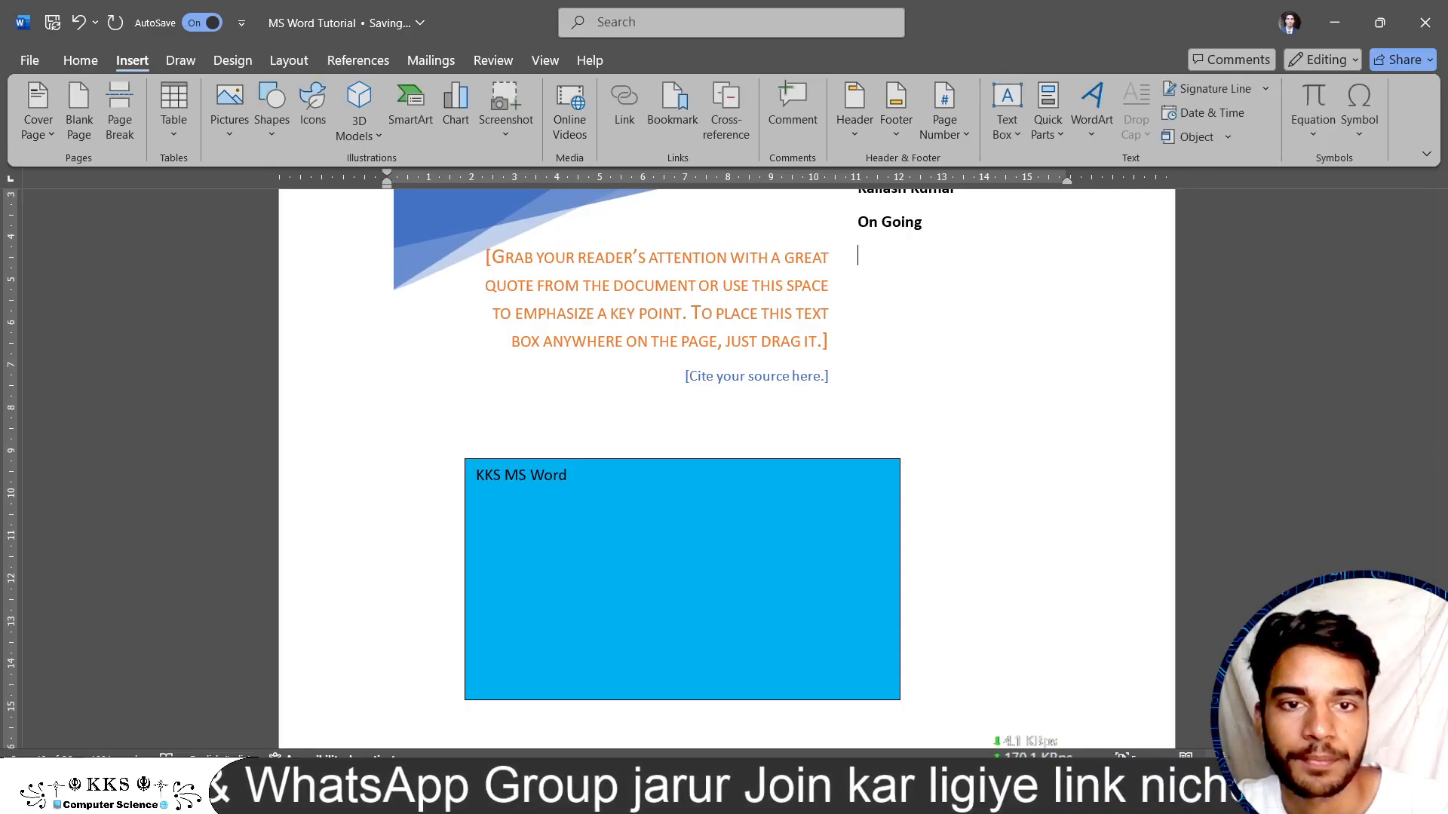